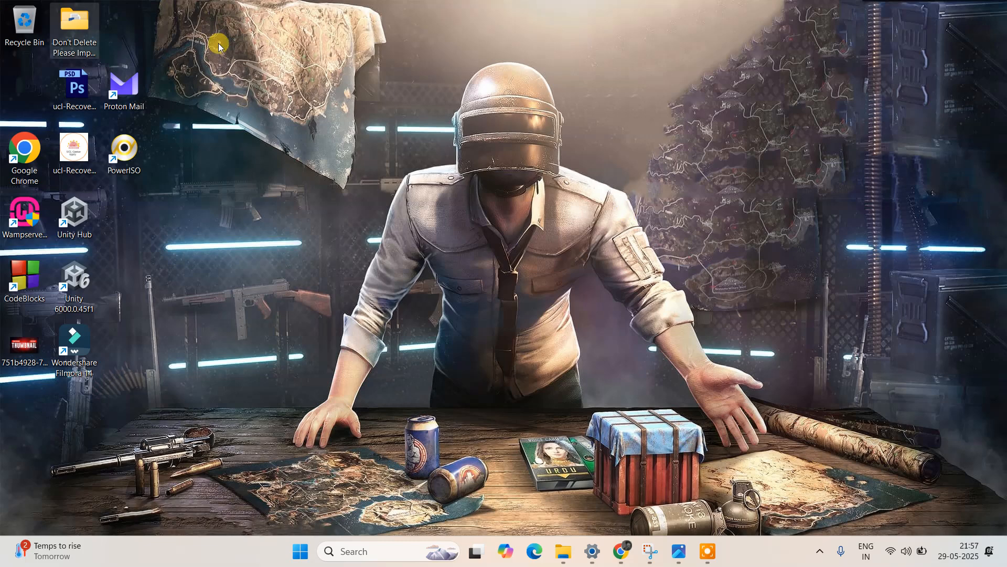
Step: View the BE (8).png image as a reference for the finished text portrait, then minimize it
{"action": "mouse_move", "coordinate": [673, 559]}
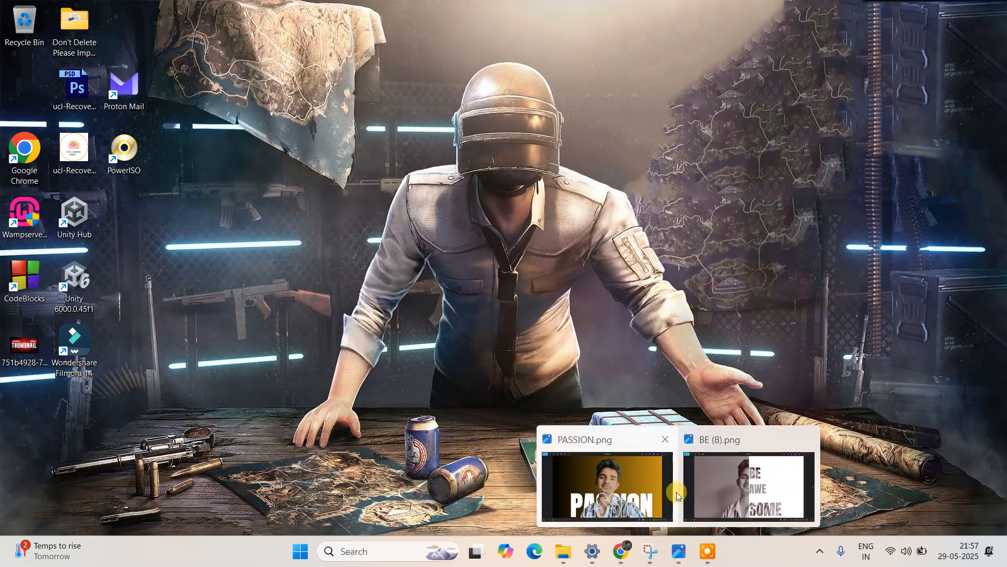
{"action": "left_click", "coordinate": [692, 488]}
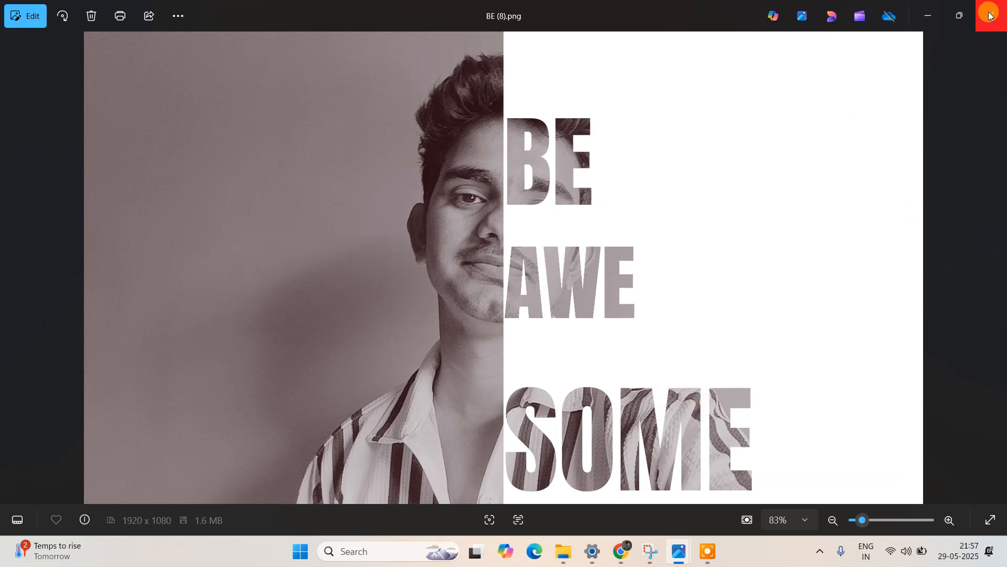
{"action": "left_click", "coordinate": [931, 16]}
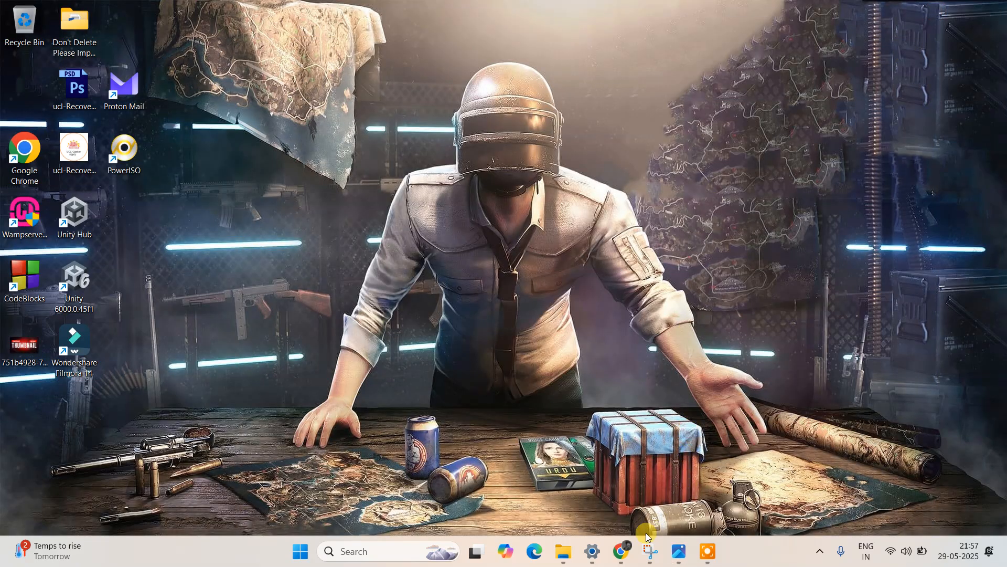
Step: Switch to Canva in Chrome and create a blank custom-size design of 1920 × 1080 px
{"action": "left_click", "coordinate": [621, 551]}
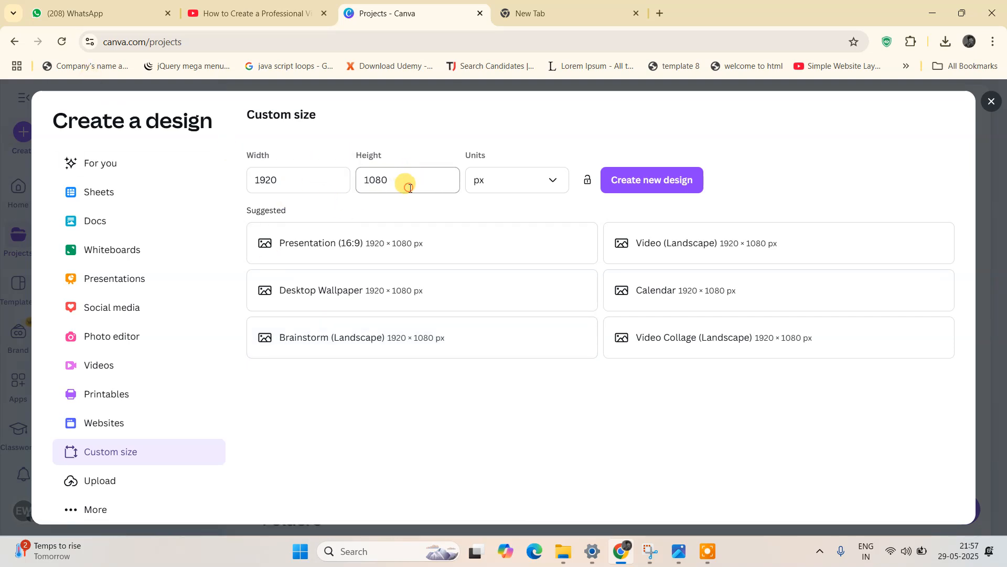
{"action": "left_click", "coordinate": [283, 180]}
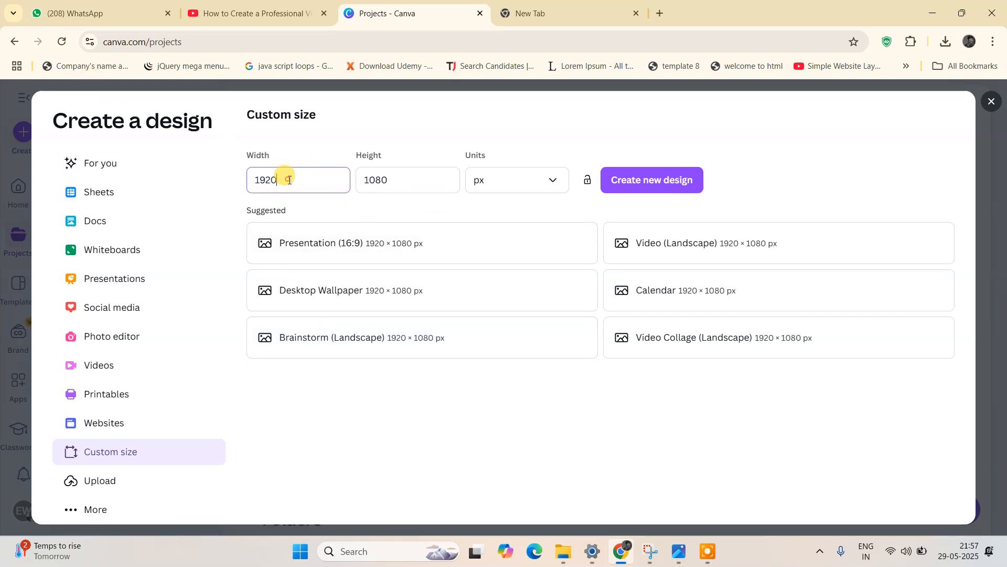
{"action": "left_click", "coordinate": [404, 178]}
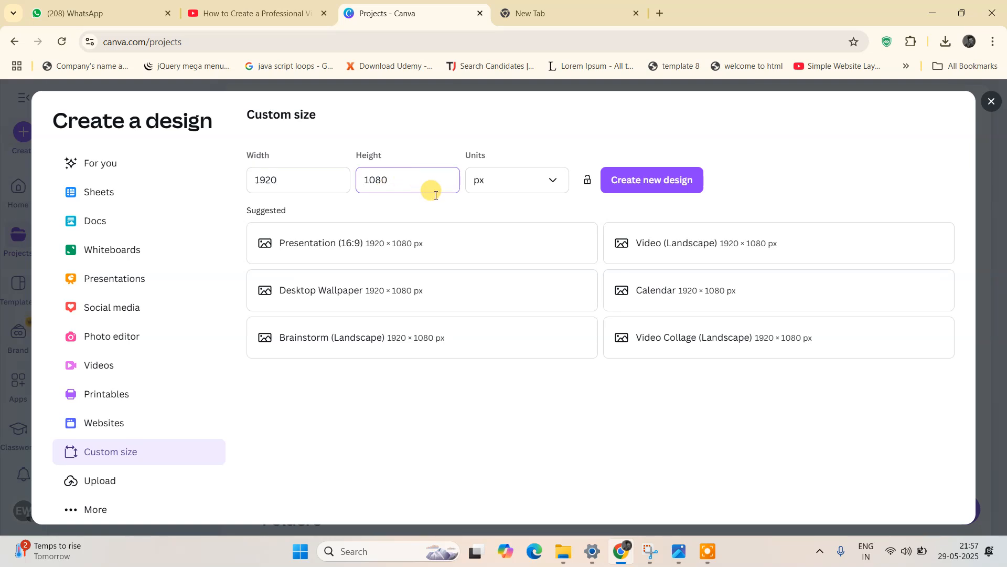
{"action": "left_click", "coordinate": [667, 176]}
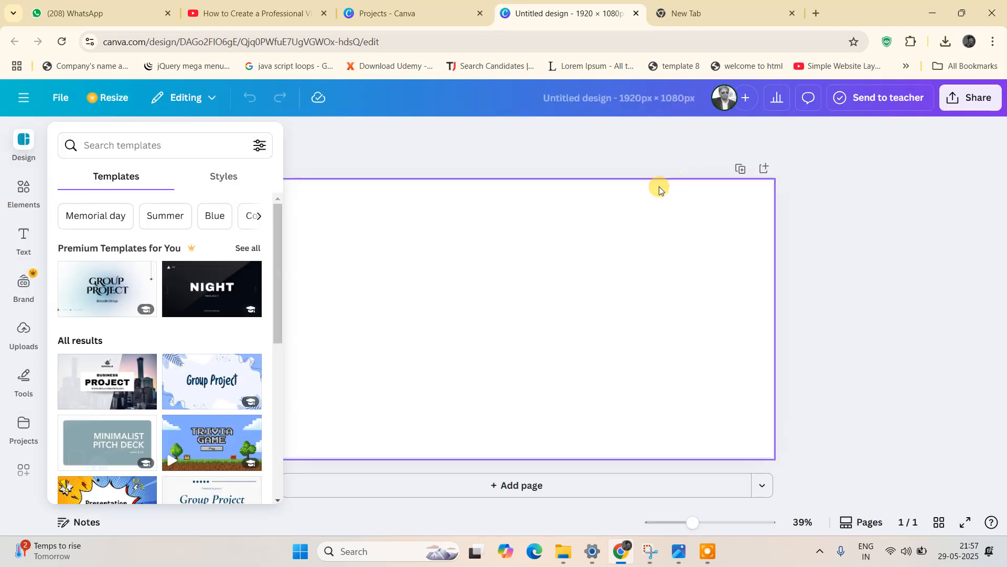
{"action": "left_click", "coordinate": [828, 204]}
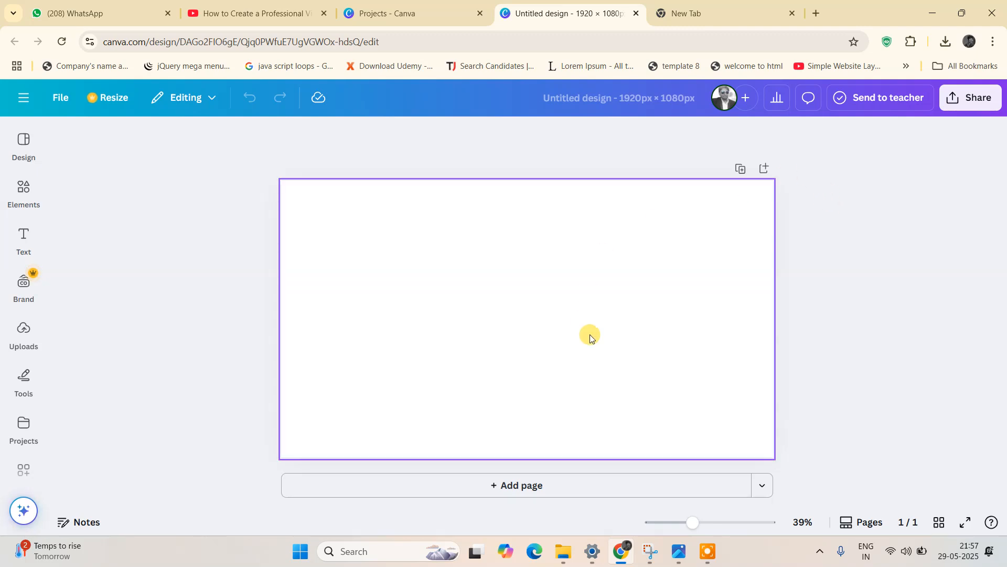
{"action": "left_click", "coordinate": [560, 296]}
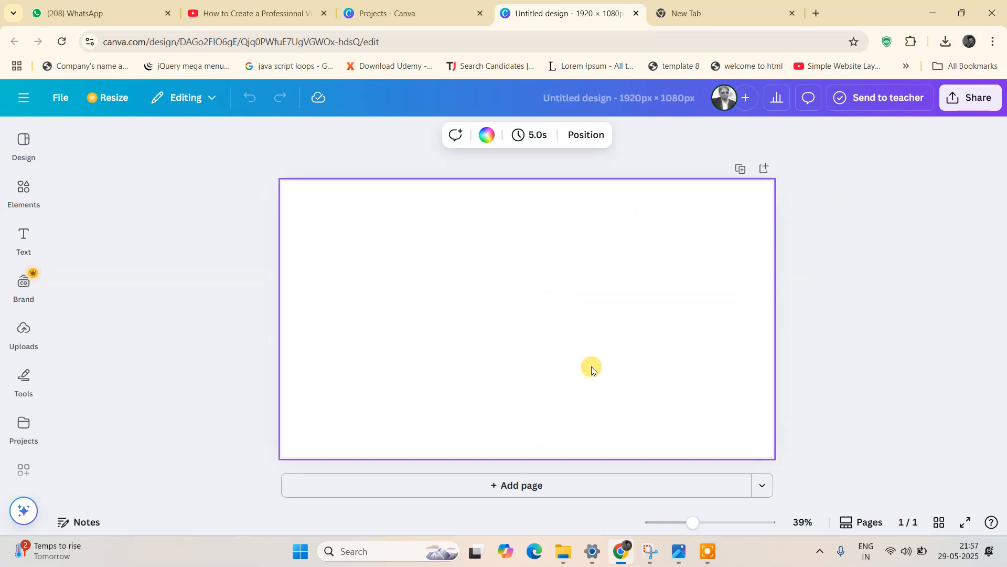
Step: Add the uploaded landscape photo of the man against the green wall to the blank page
{"action": "left_click", "coordinate": [22, 340]}
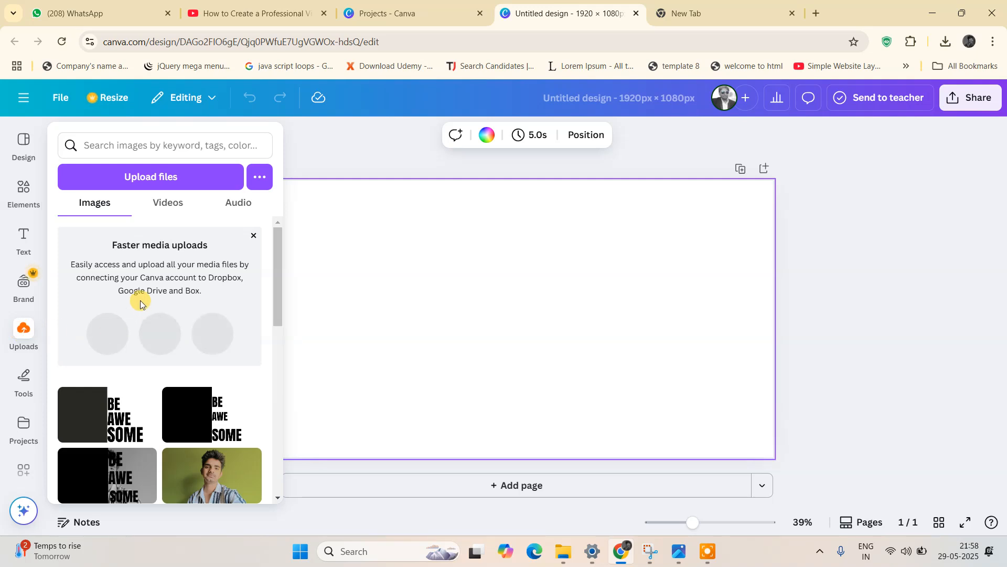
{"action": "scroll", "coordinate": [140, 300], "scroll_direction": "down", "scroll_amount": 3}
{"action": "scroll", "coordinate": [139, 304], "scroll_direction": "up", "scroll_amount": 1}
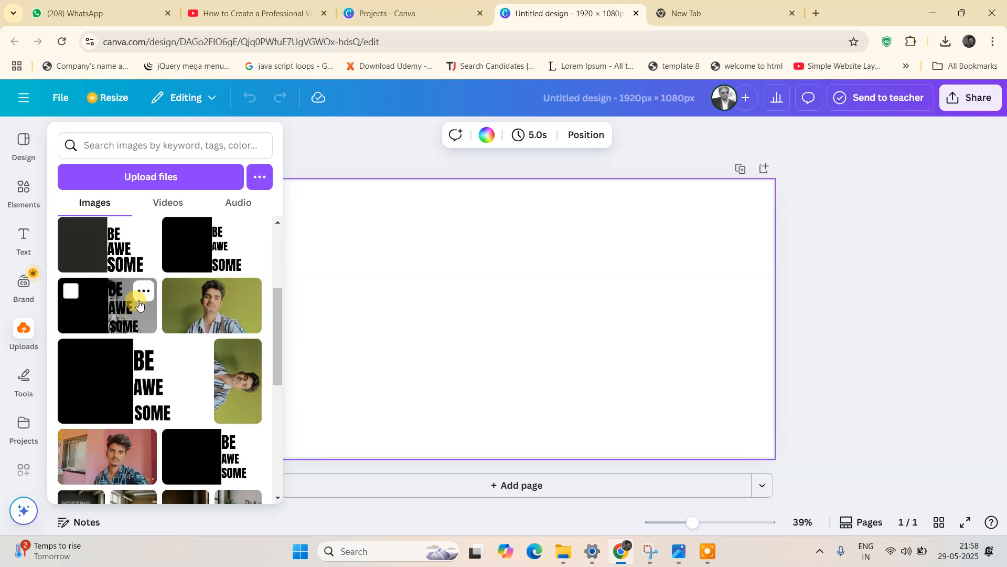
{"action": "scroll", "coordinate": [139, 304], "scroll_direction": "down", "scroll_amount": 2}
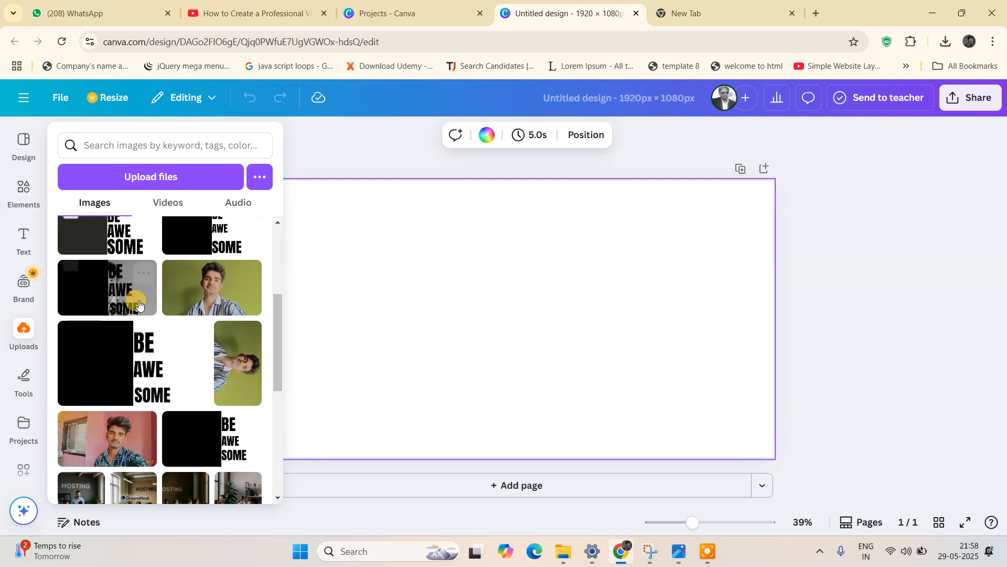
{"action": "scroll", "coordinate": [121, 370], "scroll_direction": "up", "scroll_amount": 2}
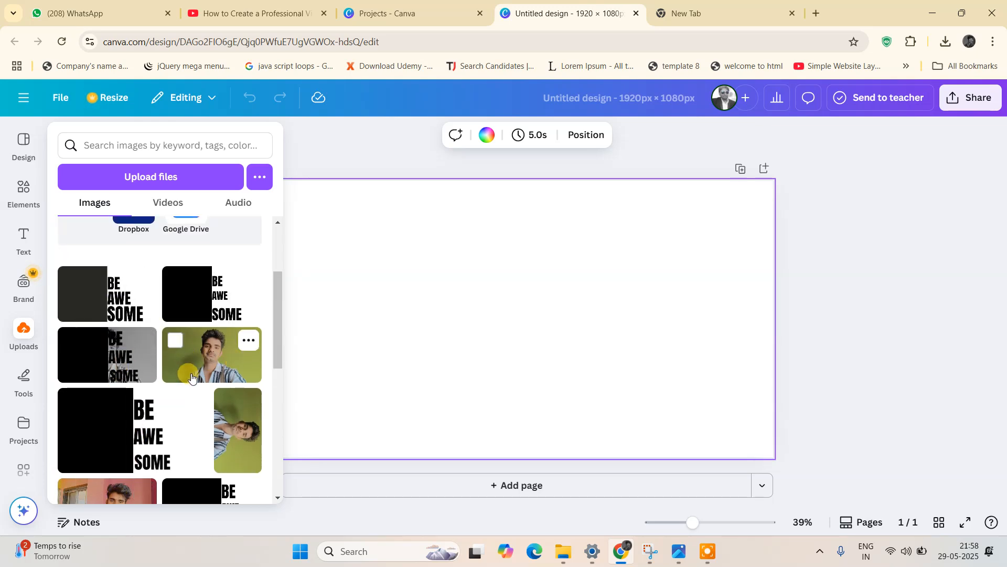
{"action": "left_click", "coordinate": [222, 359]}
{"action": "left_click_drag", "start_coordinate": [223, 359], "coordinate": [552, 295]}
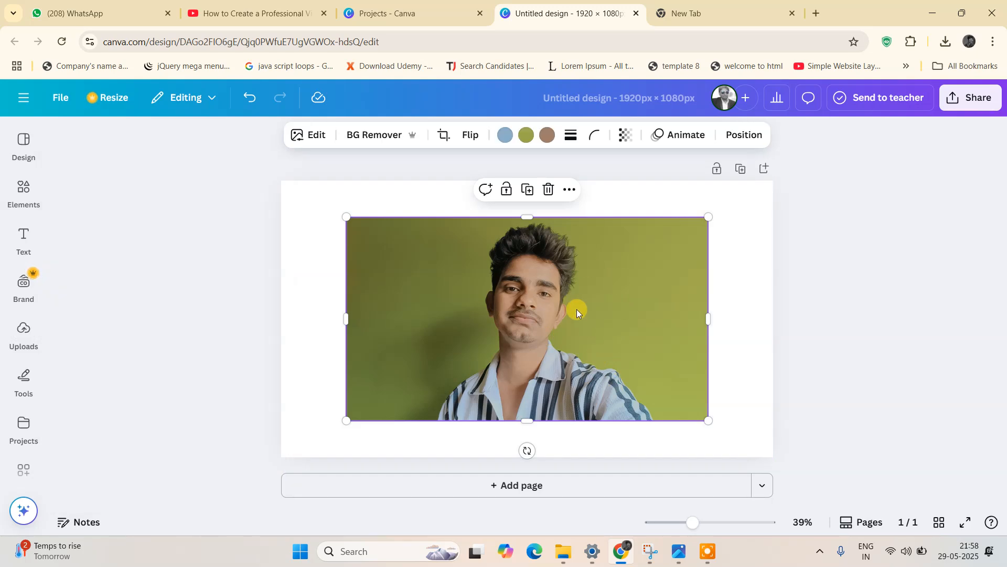
Step: Enlarge the photo from its corners until it fills the whole page
{"action": "left_click_drag", "start_coordinate": [708, 217], "coordinate": [772, 178]}
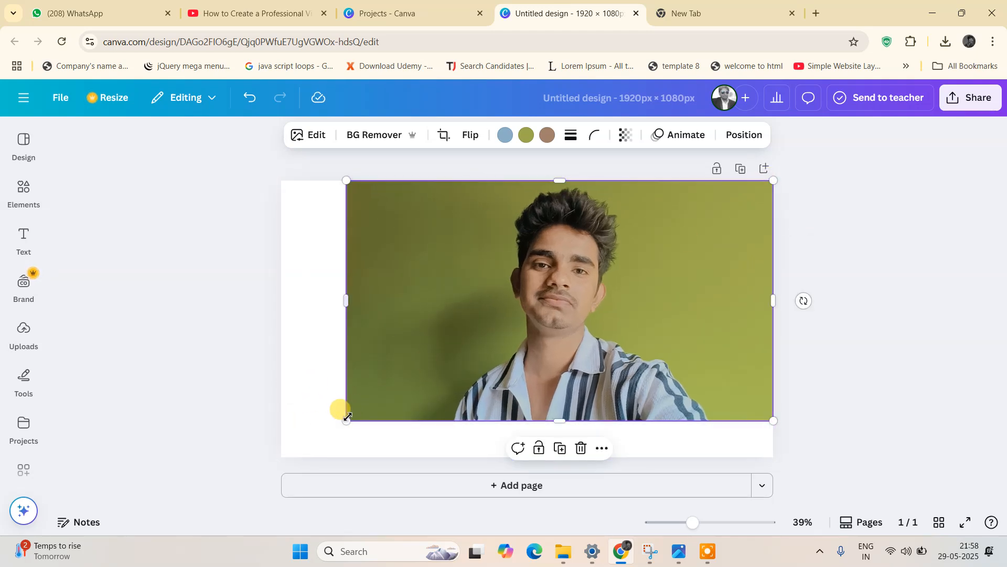
{"action": "left_click_drag", "start_coordinate": [346, 418], "coordinate": [281, 456]}
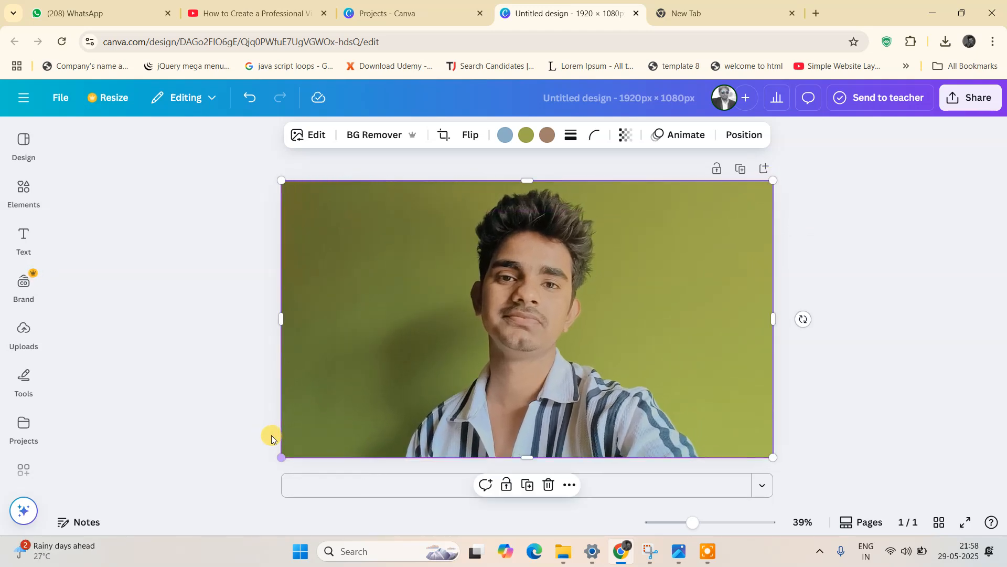
{"action": "left_click", "coordinate": [214, 403]}
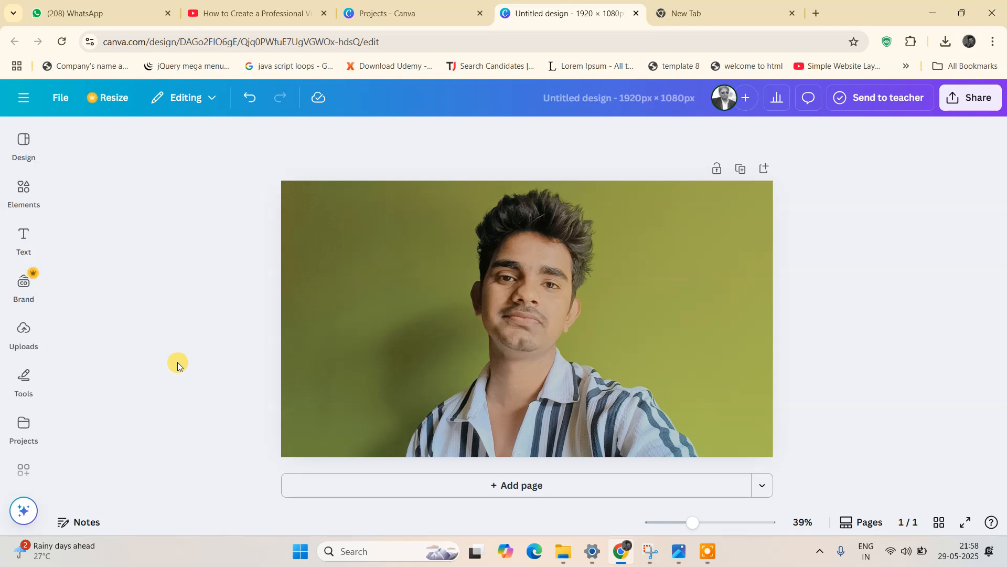
Step: Add a square shape filled with solid black and place it in the page's upper-left corner
{"action": "left_click", "coordinate": [21, 187]}
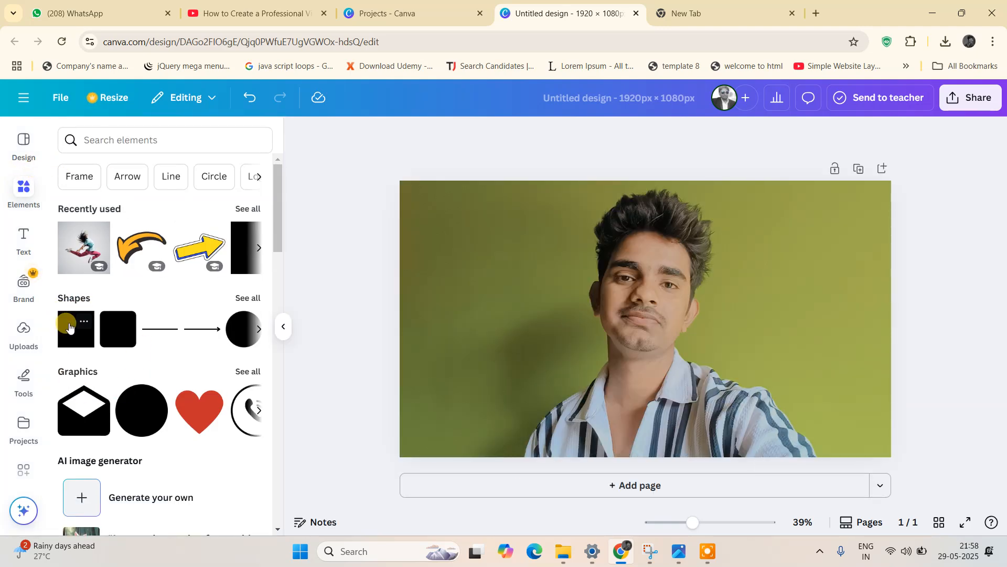
{"action": "left_click", "coordinate": [69, 326]}
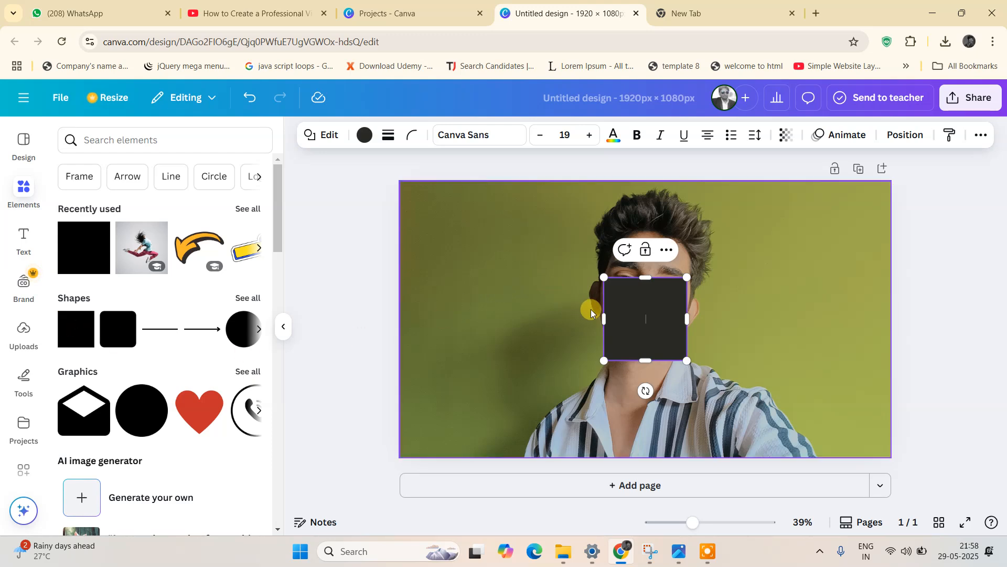
{"action": "left_click", "coordinate": [365, 135]}
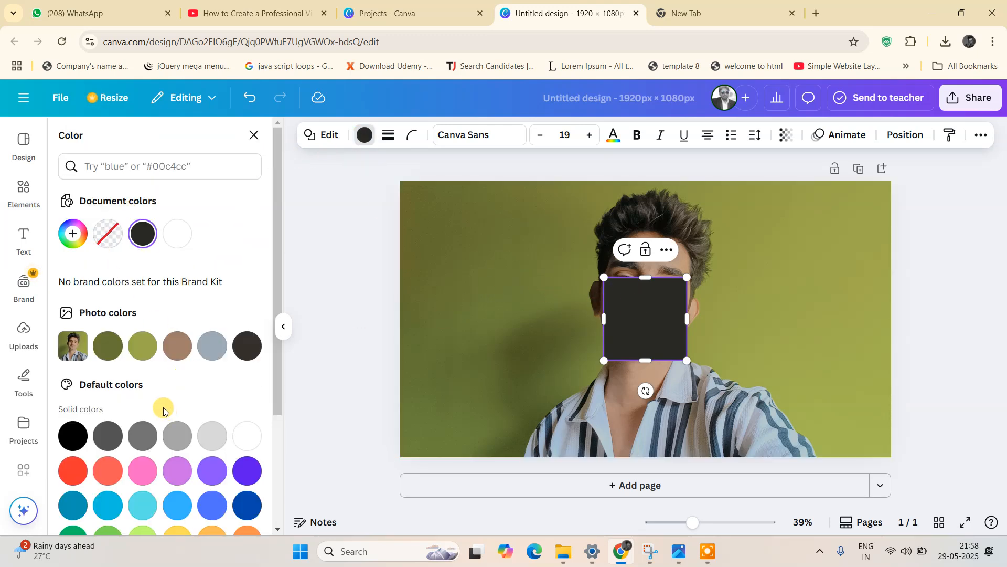
{"action": "left_click", "coordinate": [108, 351]}
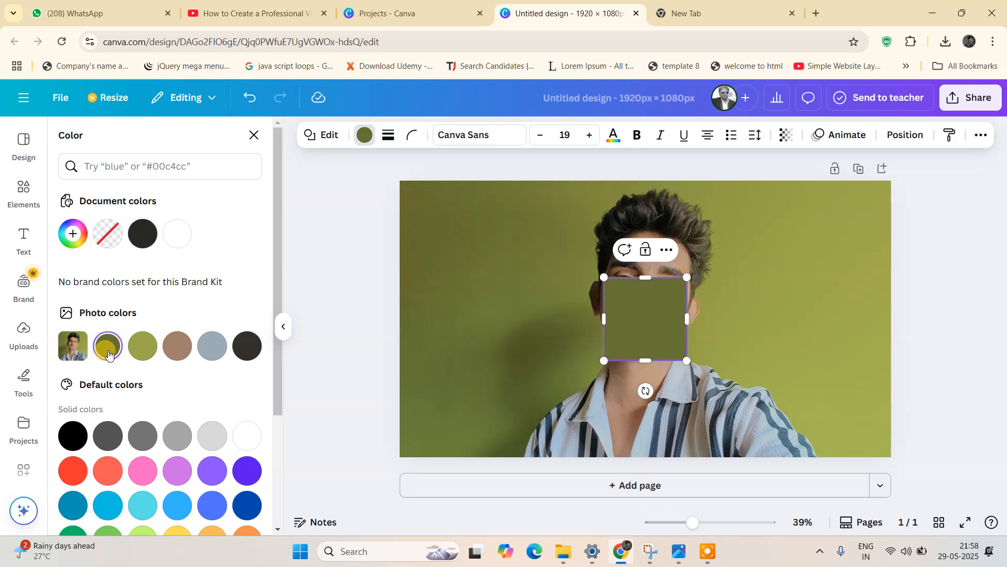
{"action": "left_click", "coordinate": [143, 346]}
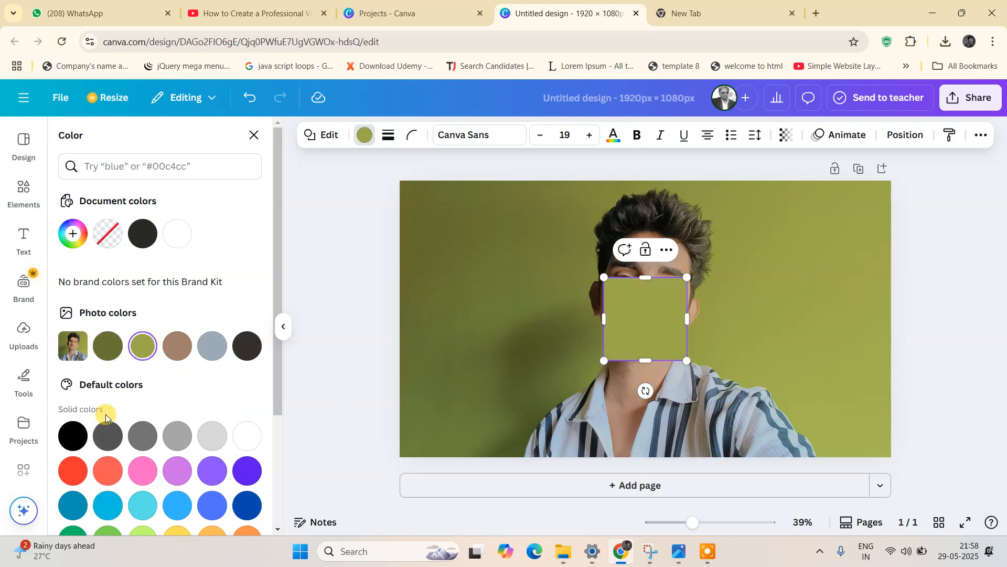
{"action": "left_click", "coordinate": [73, 435]}
{"action": "left_click_drag", "start_coordinate": [645, 333], "coordinate": [440, 240]}
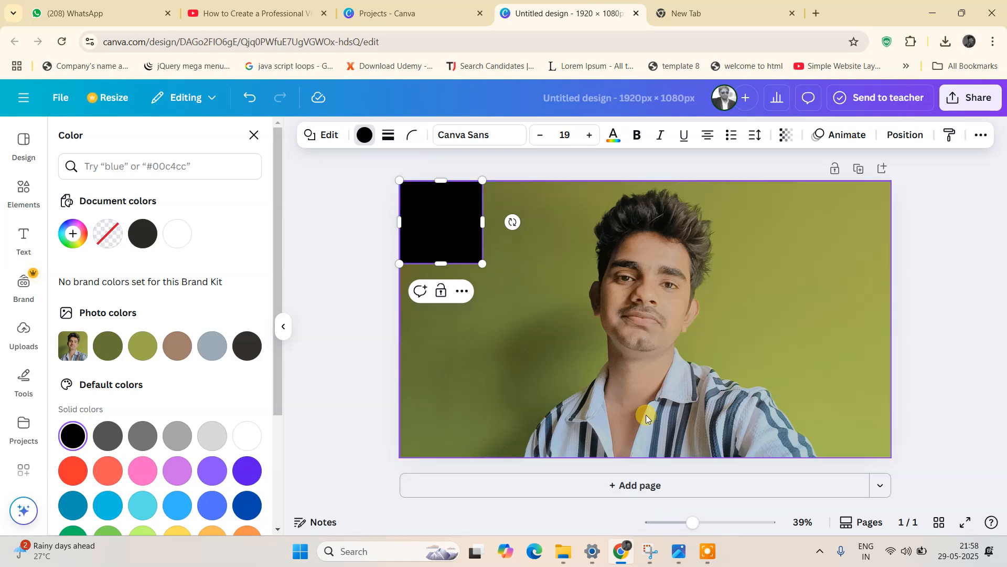
Step: Apply the Classic duotone effect to the background photo
{"action": "left_click", "coordinate": [792, 342]}
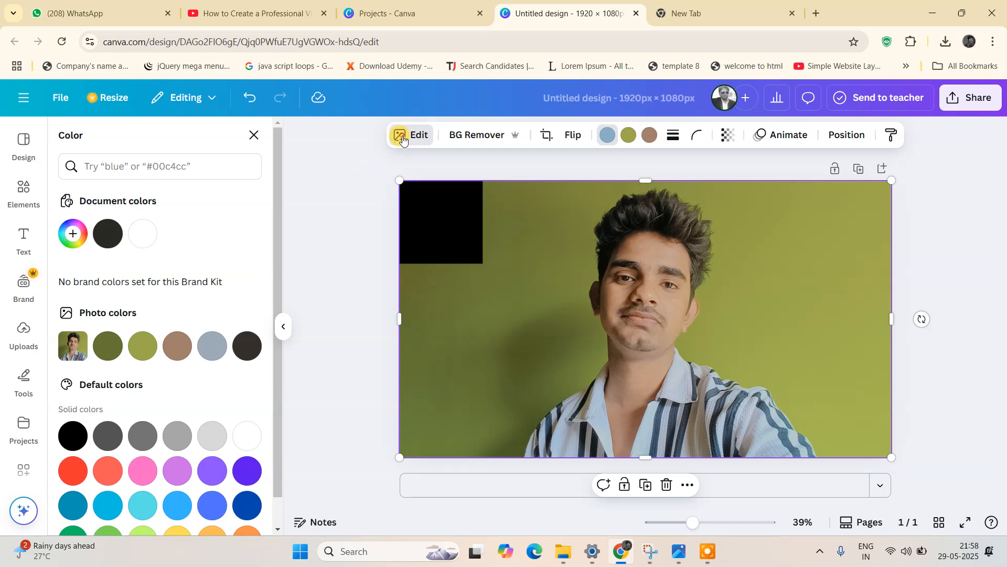
{"action": "left_click", "coordinate": [401, 135]}
{"action": "scroll", "coordinate": [178, 409], "scroll_direction": "down", "scroll_amount": 3}
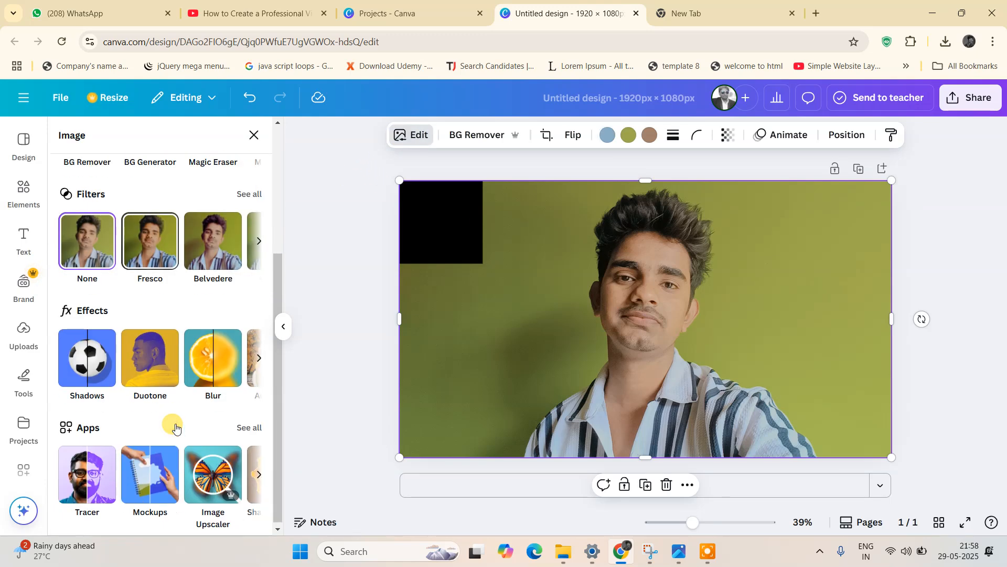
{"action": "left_click", "coordinate": [145, 360]}
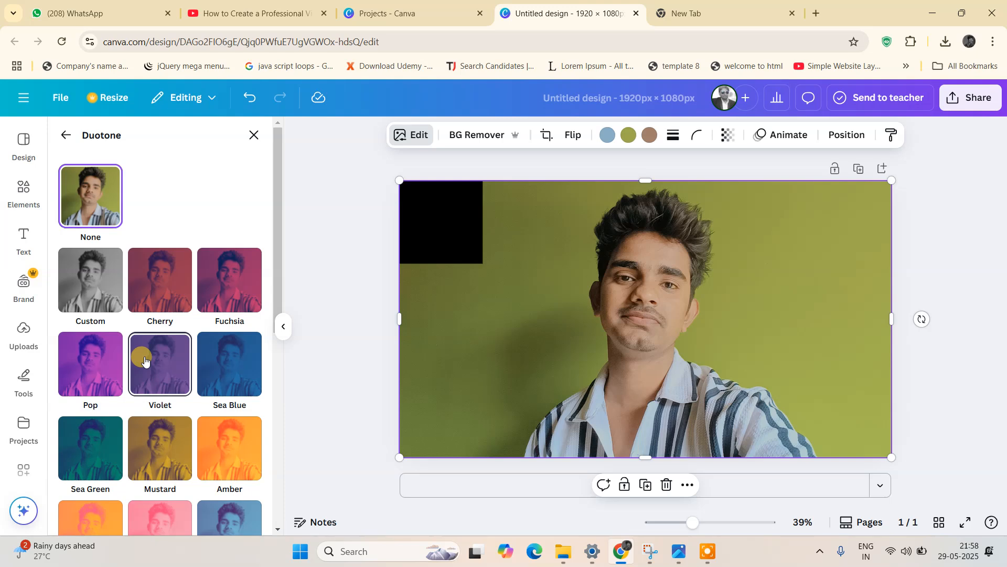
{"action": "left_click", "coordinate": [89, 280]}
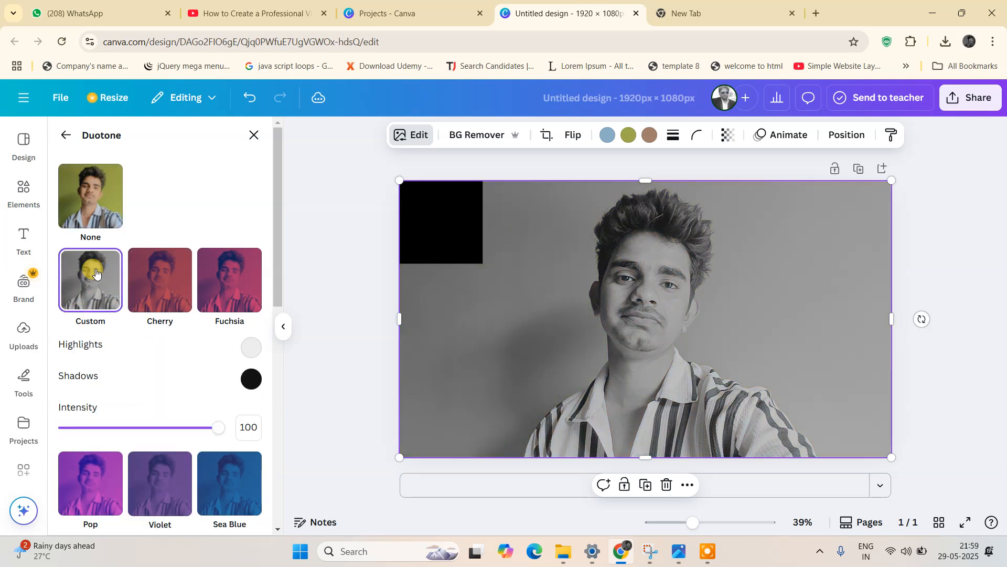
{"action": "scroll", "coordinate": [198, 262], "scroll_direction": "down", "scroll_amount": 8}
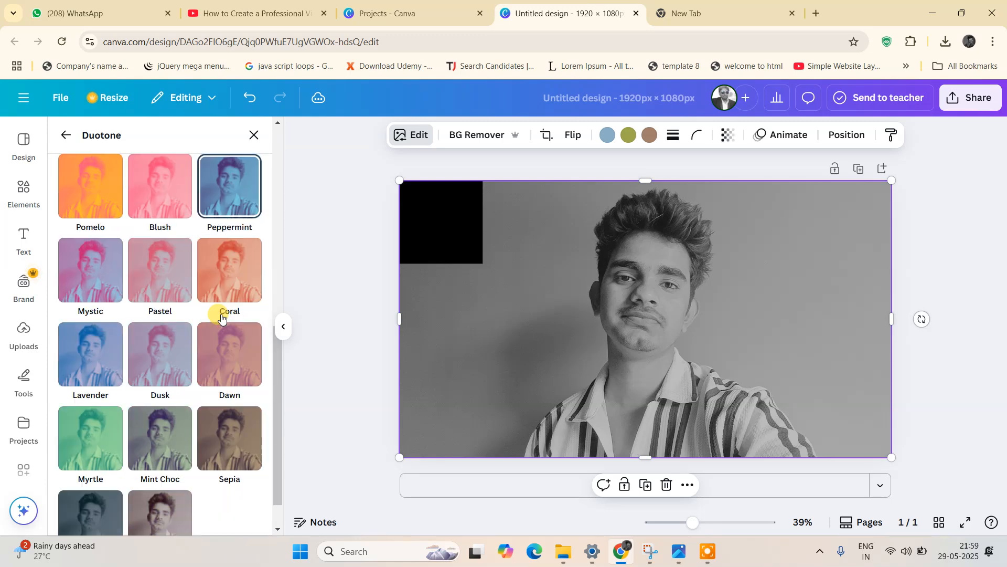
{"action": "scroll", "coordinate": [221, 315], "scroll_direction": "down", "scroll_amount": 1}
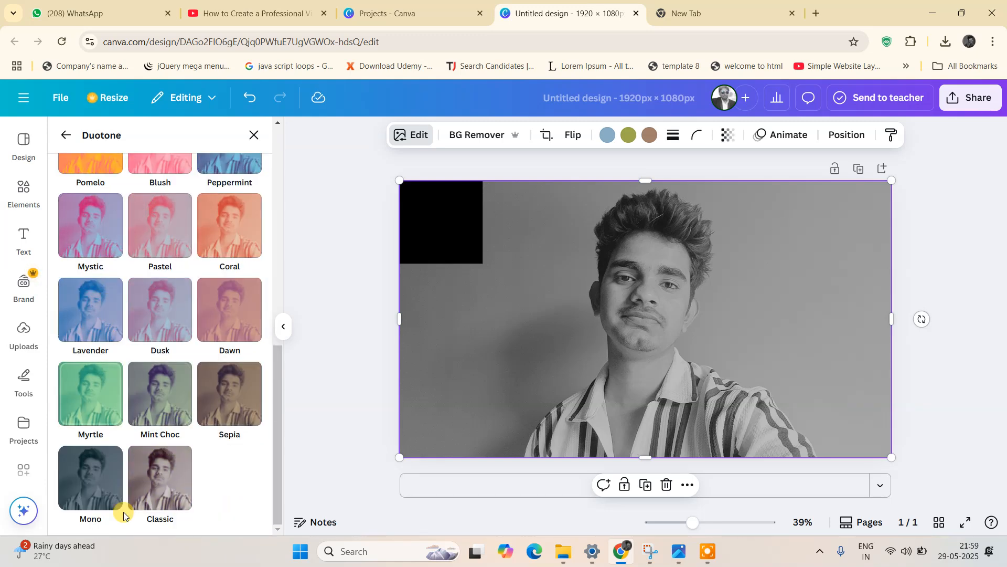
{"action": "left_click", "coordinate": [173, 476]}
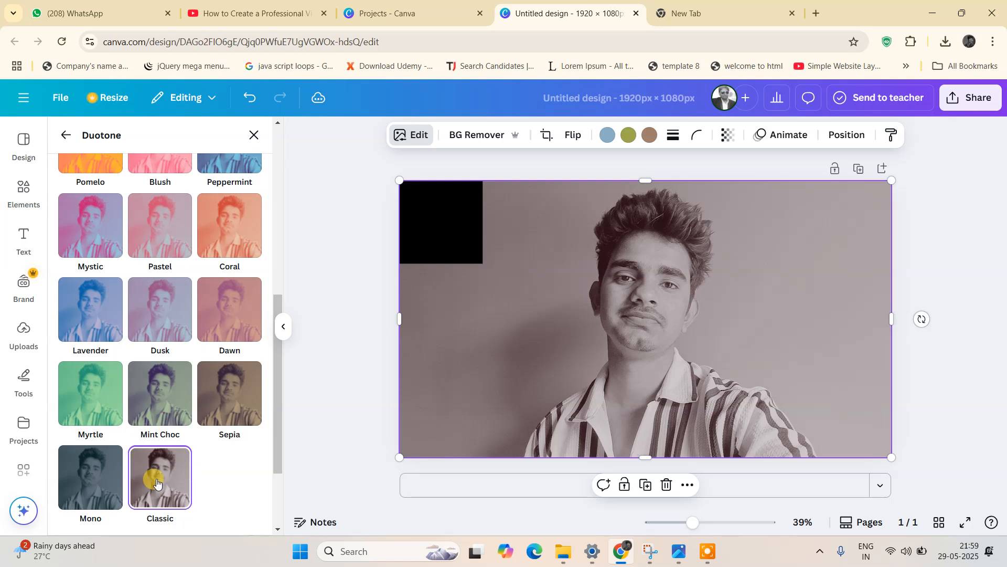
{"action": "scroll", "coordinate": [173, 393], "scroll_direction": "up", "scroll_amount": 10}
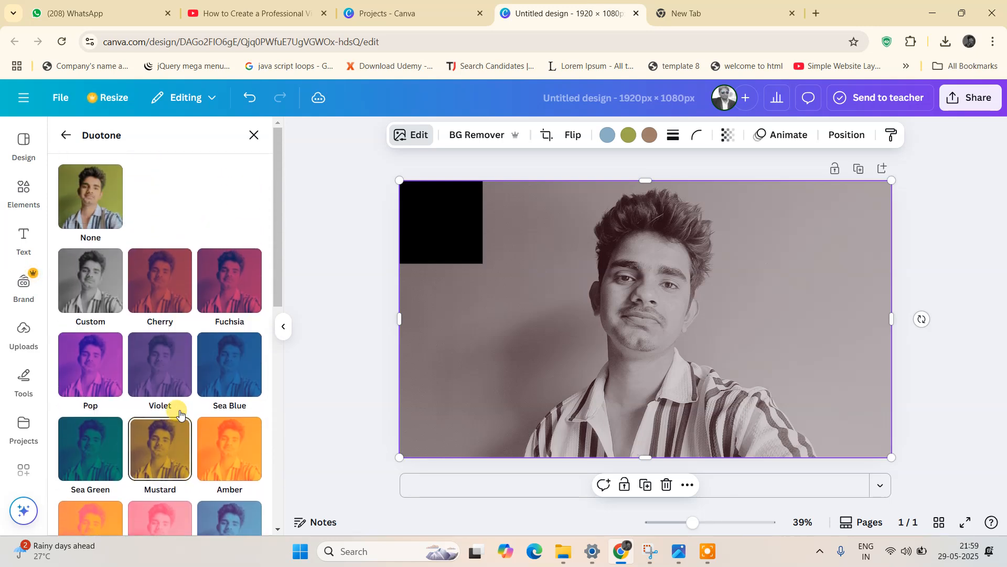
{"action": "left_click", "coordinate": [254, 135]}
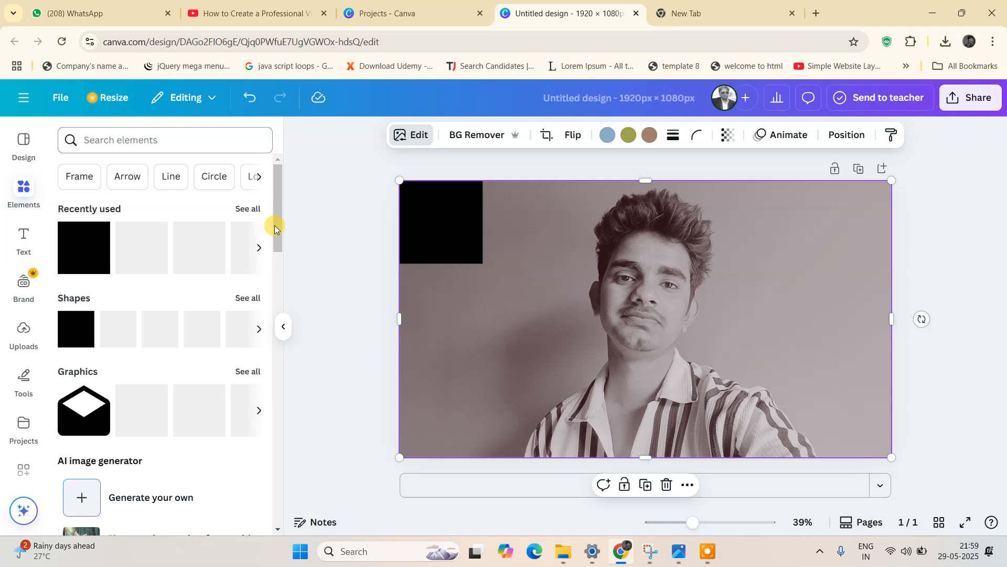
{"action": "left_click", "coordinate": [324, 227]}
Step: Stretch the black square to cover the left half of the page at full height
{"action": "left_click", "coordinate": [440, 231]}
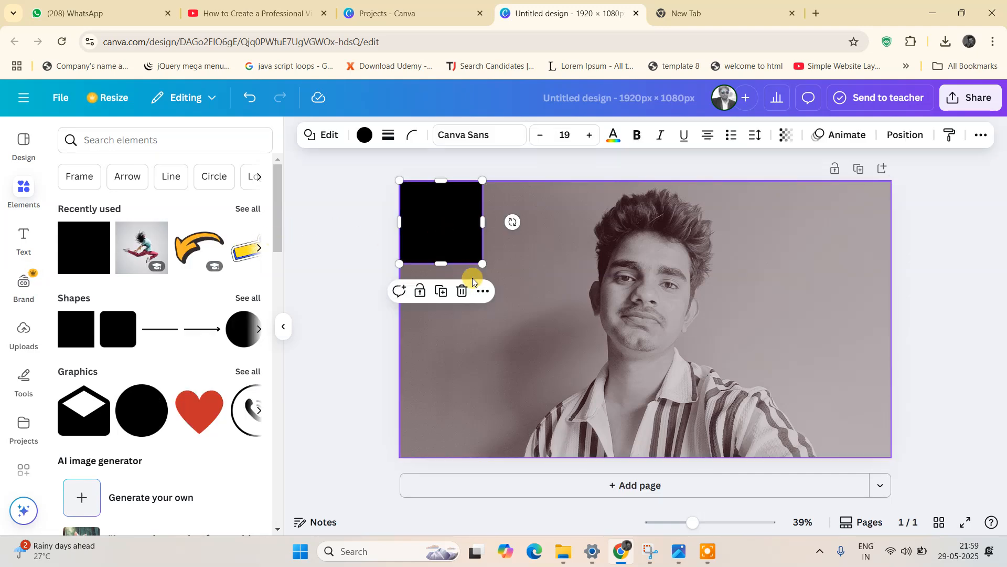
{"action": "left_click_drag", "start_coordinate": [481, 262], "coordinate": [644, 402]}
{"action": "left_click_drag", "start_coordinate": [522, 402], "coordinate": [519, 455]}
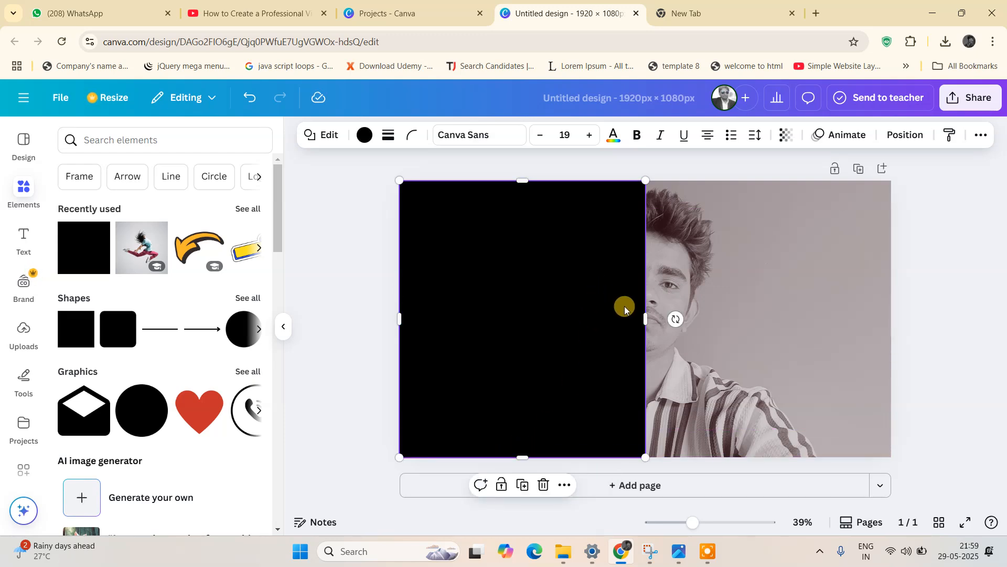
{"action": "left_click", "coordinate": [655, 322]}
{"action": "left_click", "coordinate": [639, 322]}
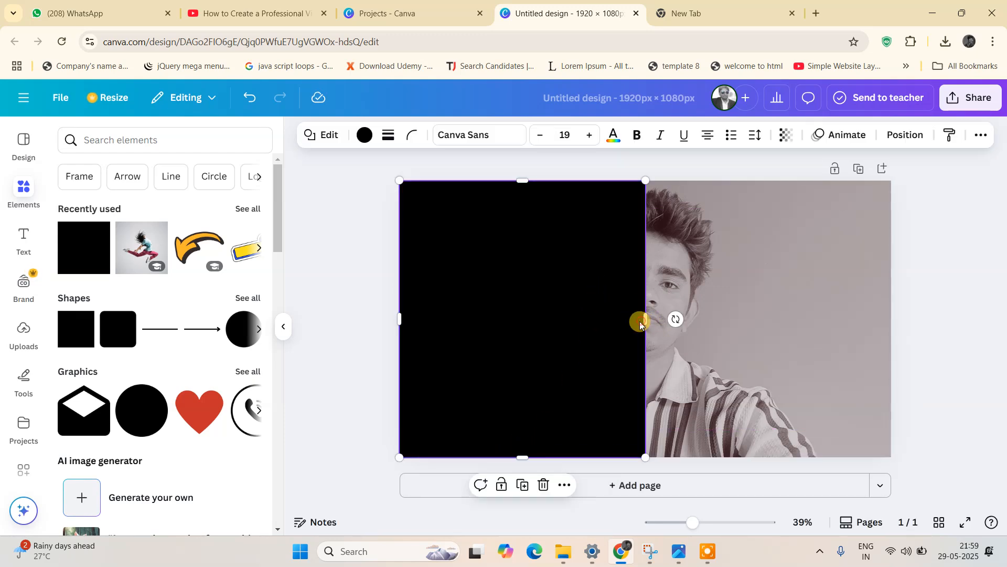
Step: Add a heading with the text "MY" to the page
{"action": "left_click_drag", "start_coordinate": [640, 323], "coordinate": [632, 353]}
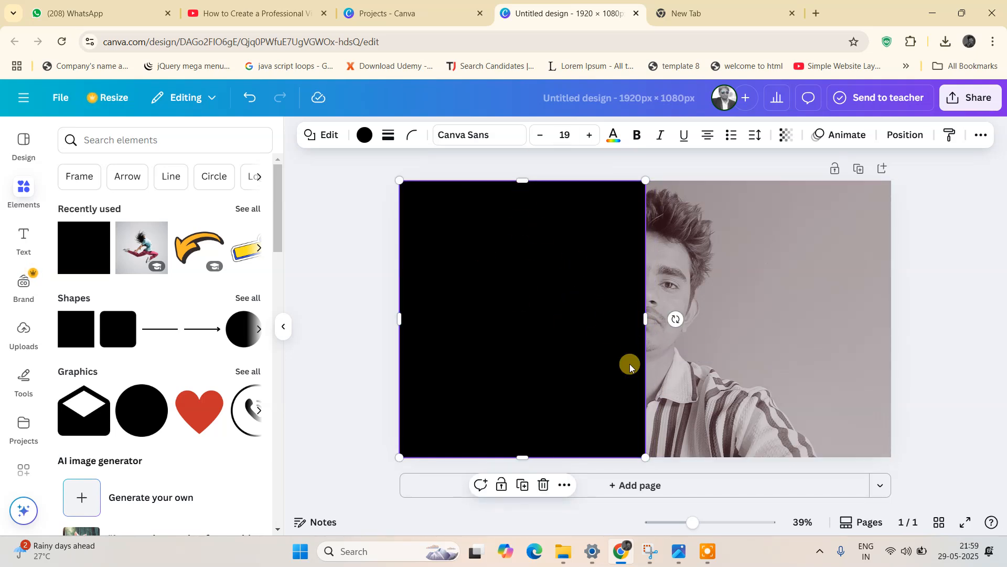
{"action": "left_click", "coordinate": [953, 244]}
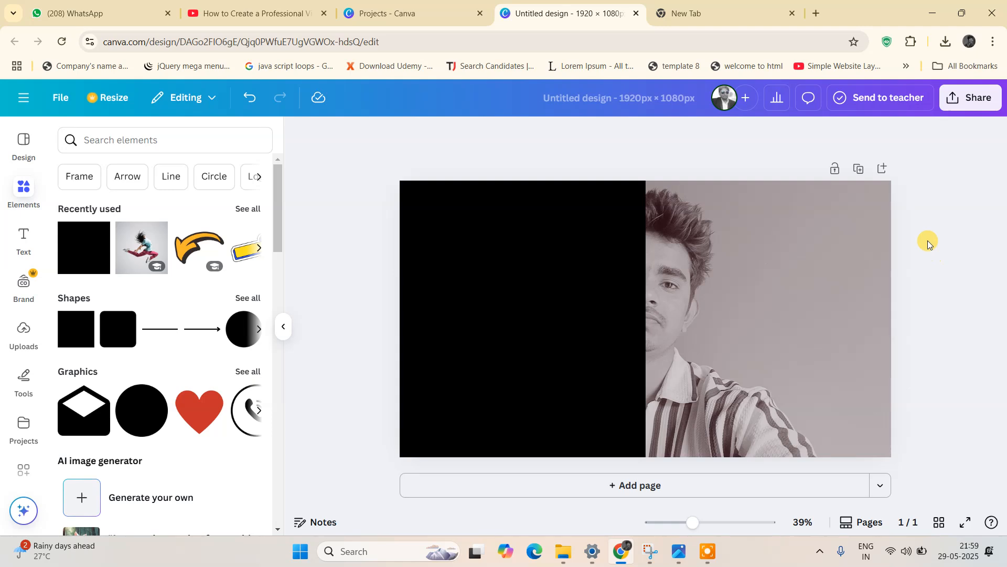
{"action": "left_click", "coordinate": [25, 244]}
{"action": "left_click", "coordinate": [181, 251]}
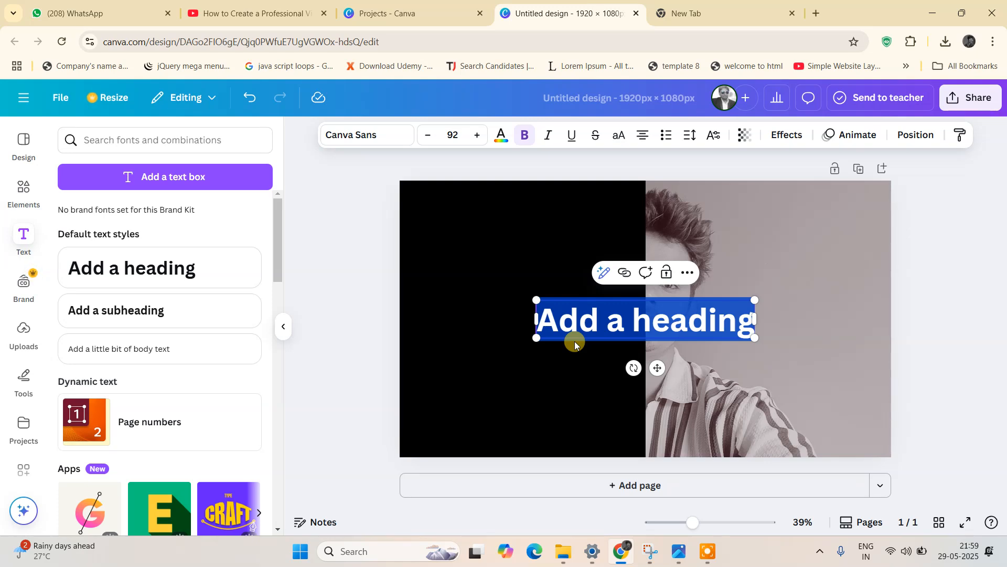
{"action": "type", "text": "MY"}
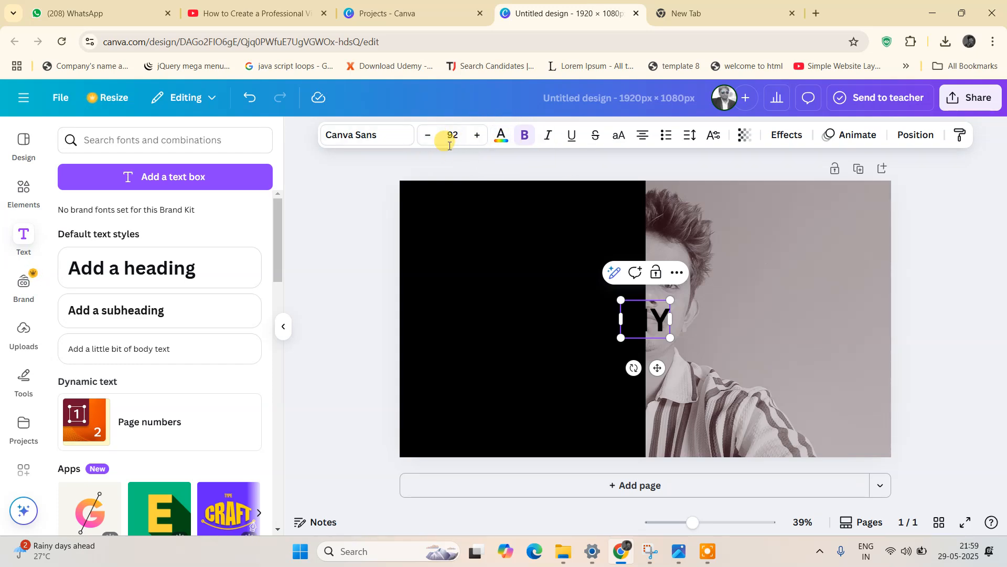
Step: Set the MY heading in Anton, enlarge it to about size 234 and place it against the black shape's right edge near the page top
{"action": "left_click", "coordinate": [377, 139]}
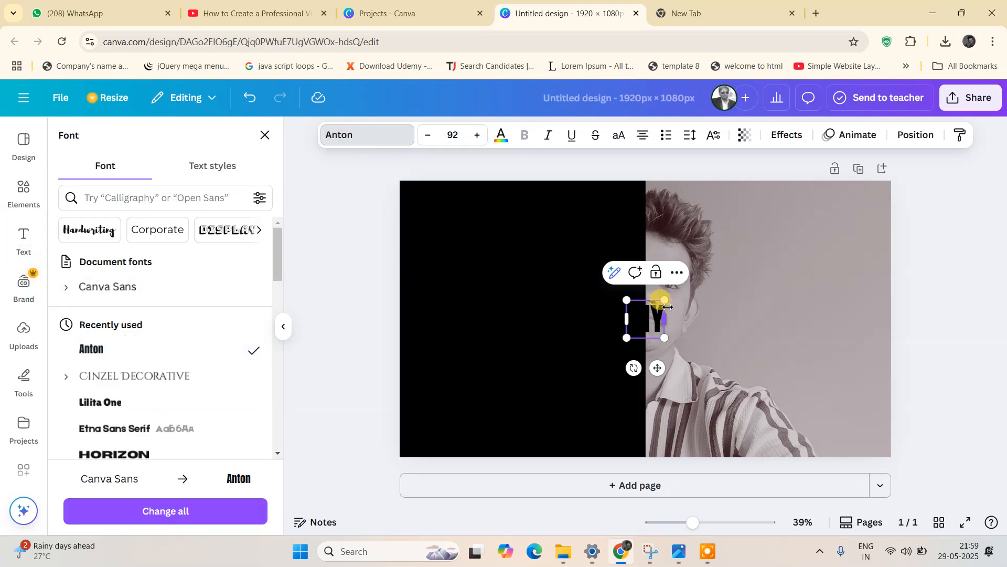
{"action": "left_click_drag", "start_coordinate": [665, 300], "coordinate": [723, 242]}
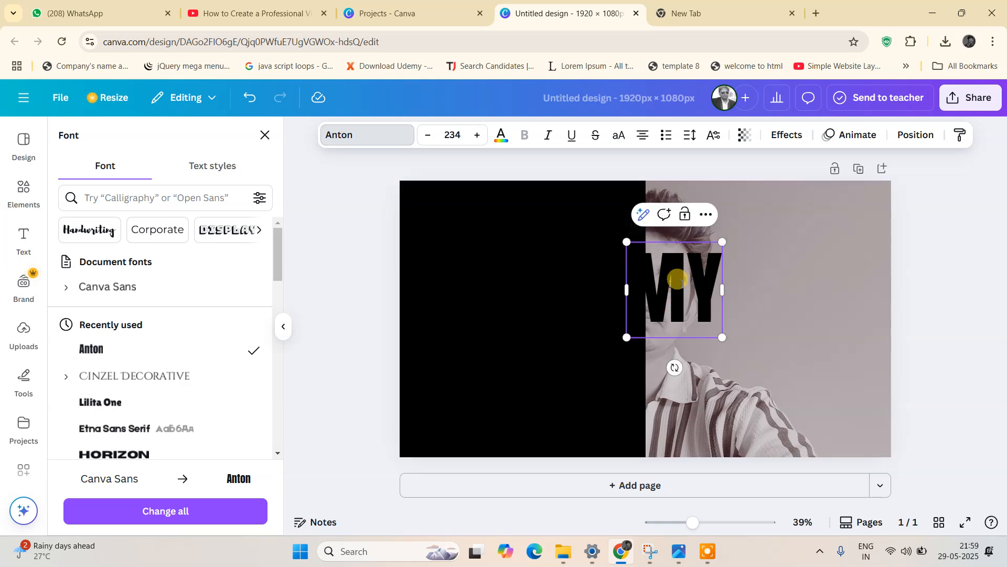
{"action": "left_click", "coordinate": [935, 231]}
{"action": "left_click_drag", "start_coordinate": [699, 285], "coordinate": [716, 244]}
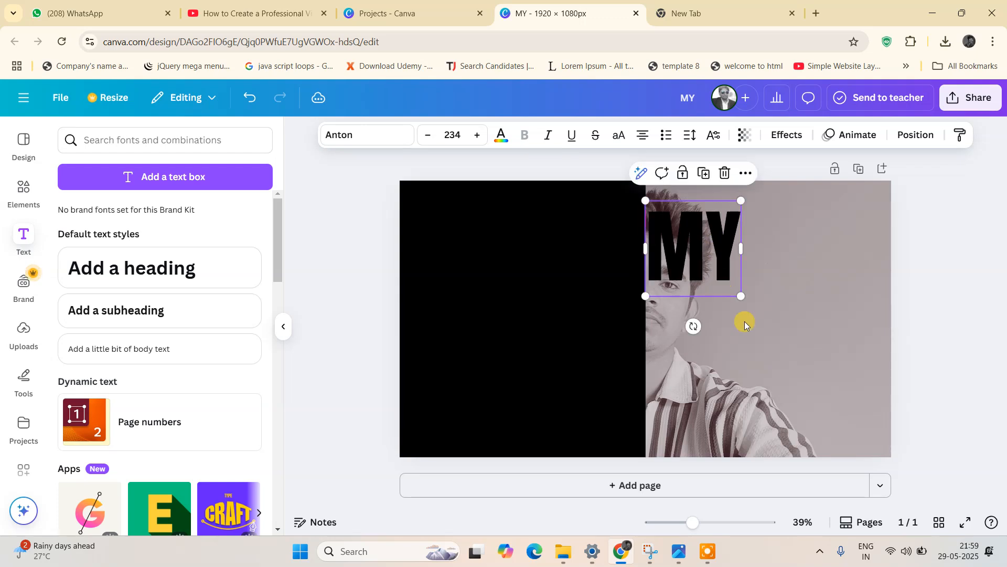
{"action": "left_click", "coordinate": [923, 281]}
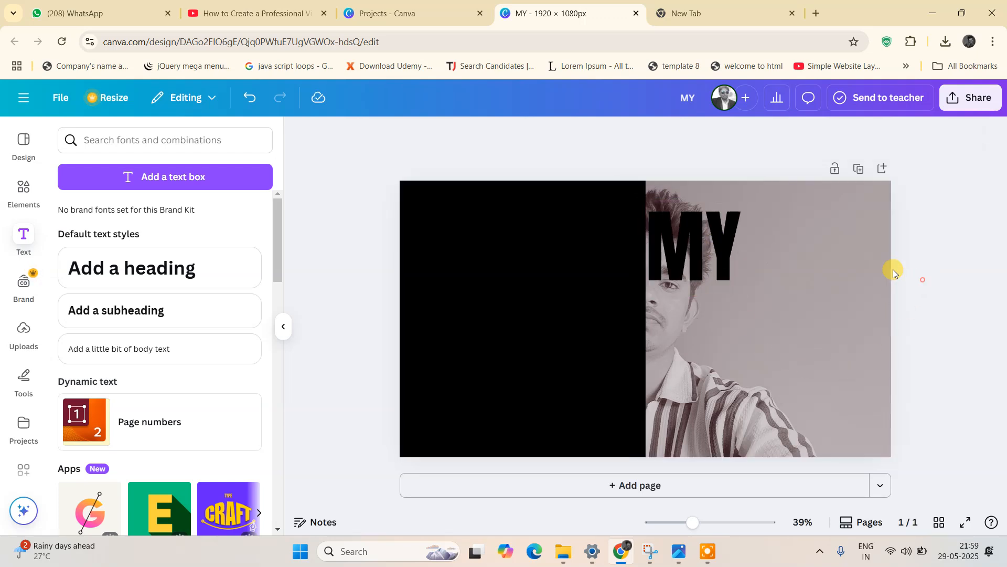
Step: Add a second heading with the text "NAME" in the Anton font
{"action": "left_click", "coordinate": [197, 278]}
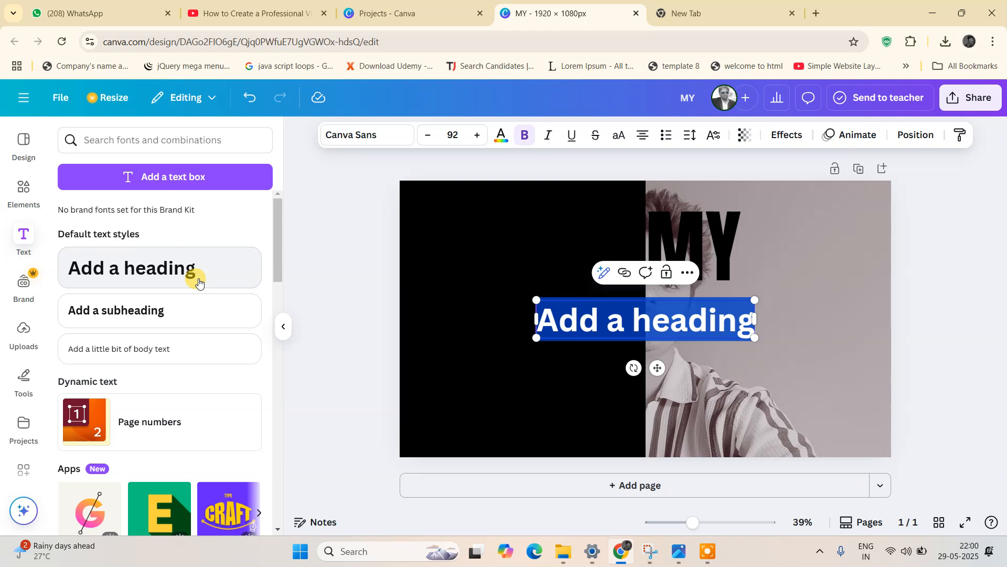
{"action": "type", "text": "NAME"}
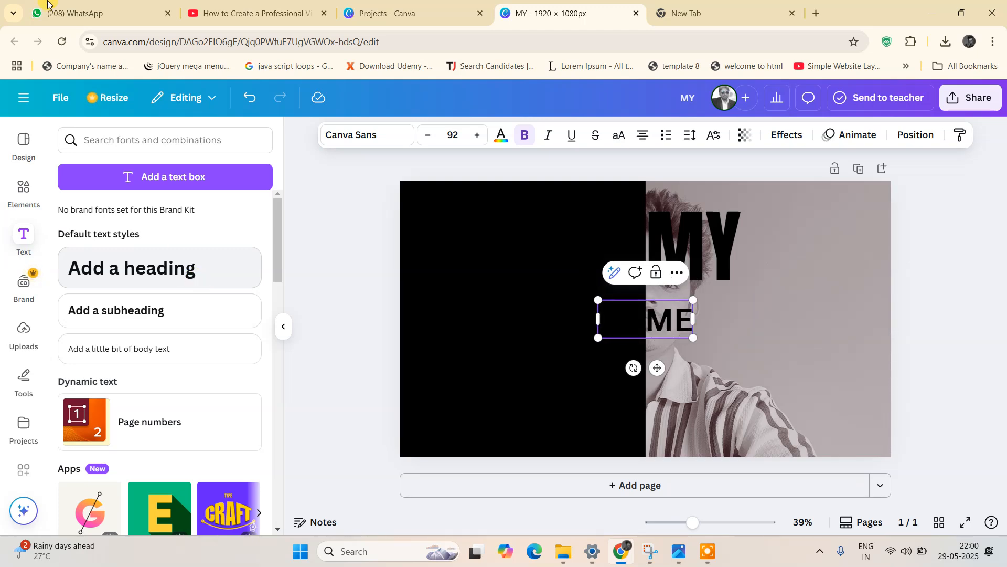
{"action": "left_click", "coordinate": [369, 135]}
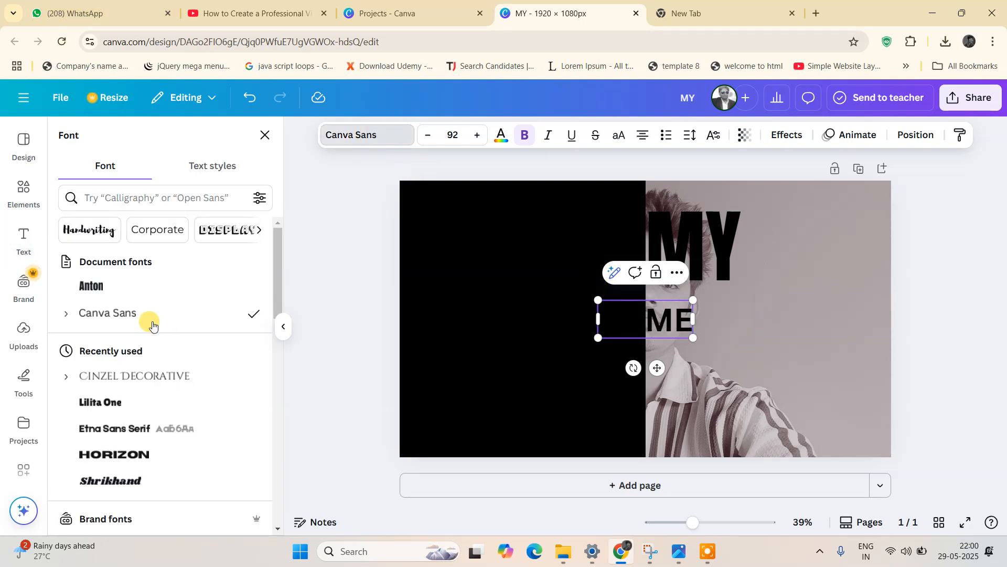
{"action": "left_click", "coordinate": [117, 287]}
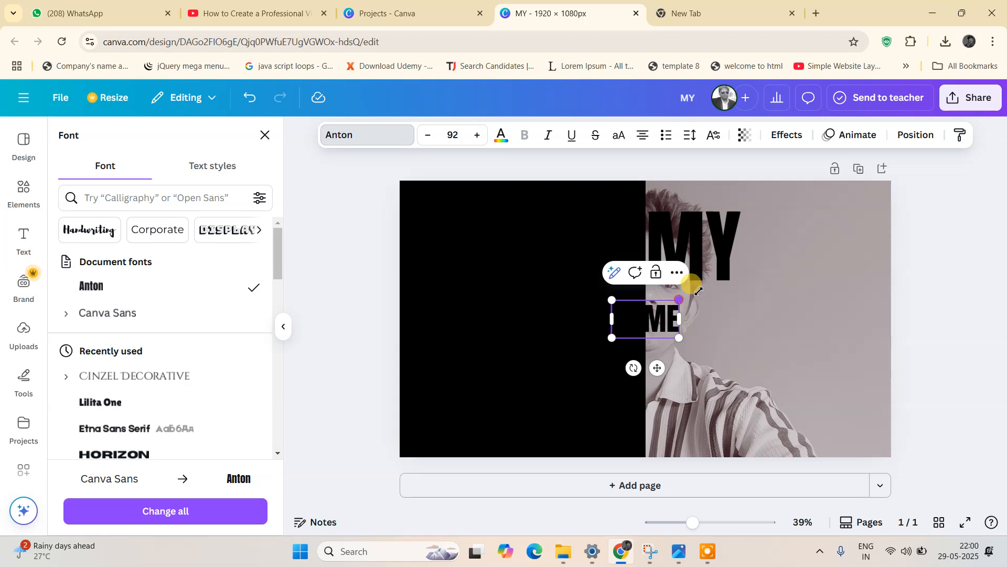
Step: Enlarge the NAME heading and place it directly below MY, flush with the black shape's right edge
{"action": "left_click_drag", "start_coordinate": [699, 291], "coordinate": [759, 256]}
{"action": "left_click", "coordinate": [934, 245]}
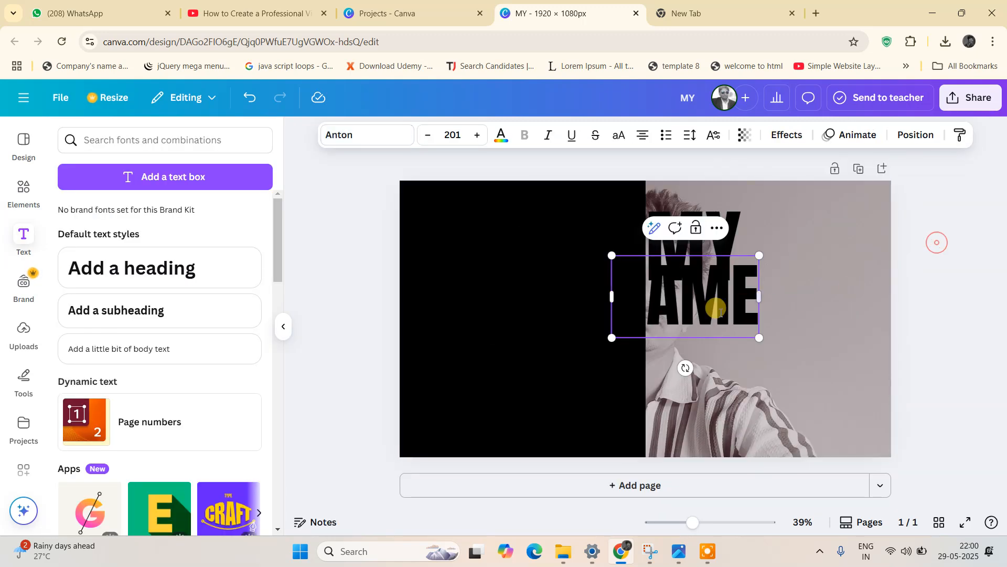
{"action": "left_click_drag", "start_coordinate": [657, 308], "coordinate": [698, 339]}
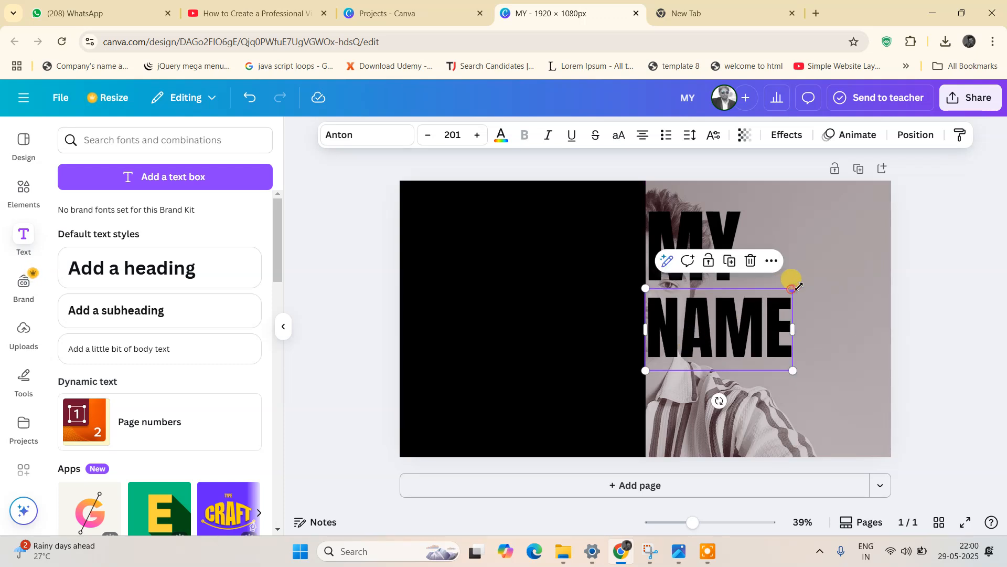
{"action": "left_click_drag", "start_coordinate": [798, 286], "coordinate": [799, 270]}
{"action": "left_click_drag", "start_coordinate": [735, 310], "coordinate": [737, 313]}
{"action": "left_click", "coordinate": [930, 236]}
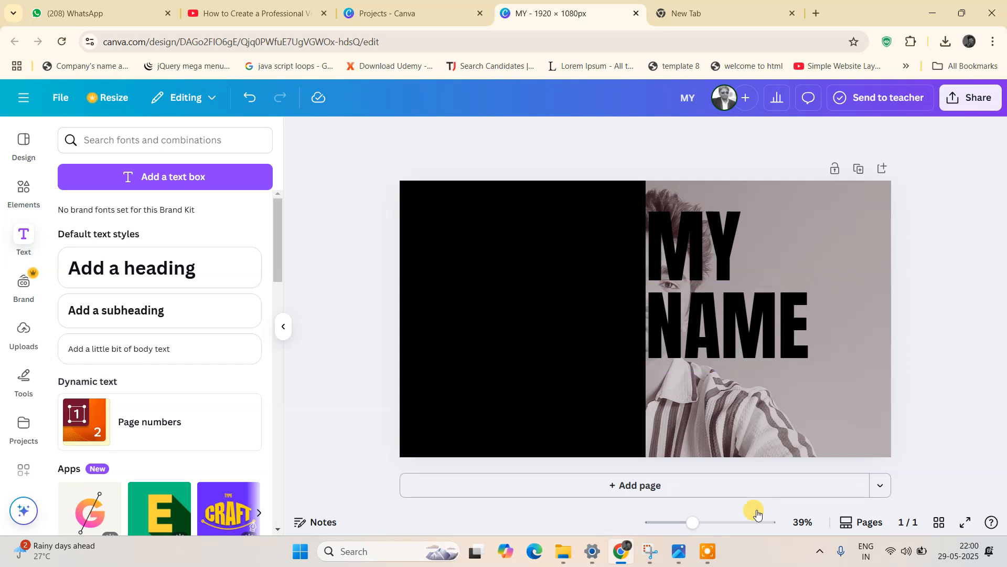
Step: Add a third heading with the text "IS" in the Anton font
{"action": "left_click", "coordinate": [187, 266]}
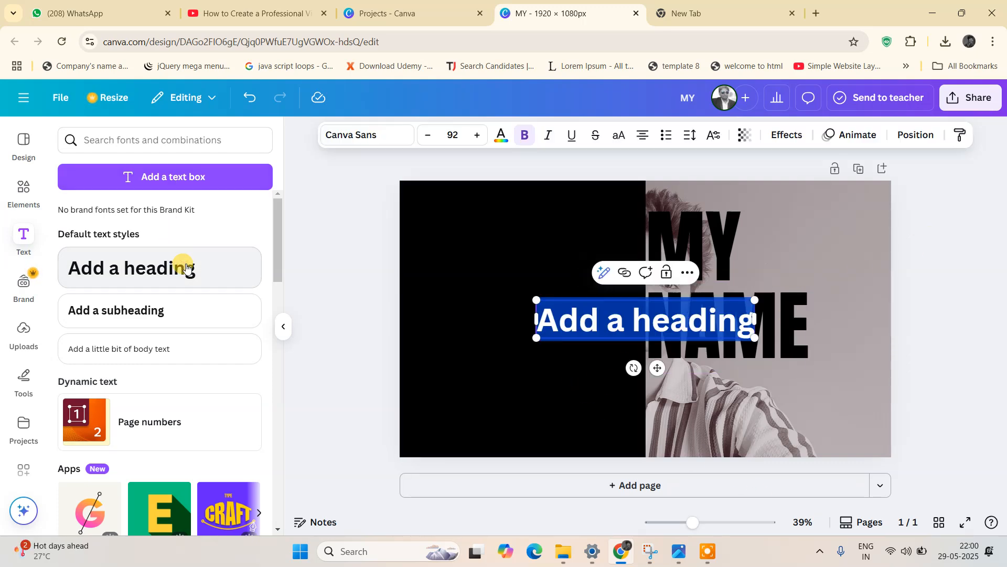
{"action": "type", "text": "s"}
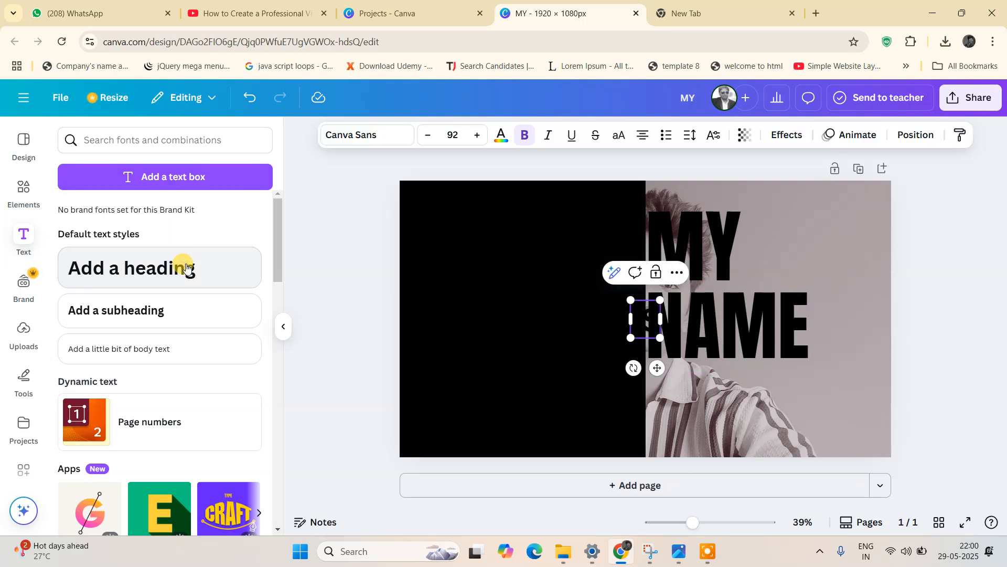
{"action": "left_click", "coordinate": [352, 135]}
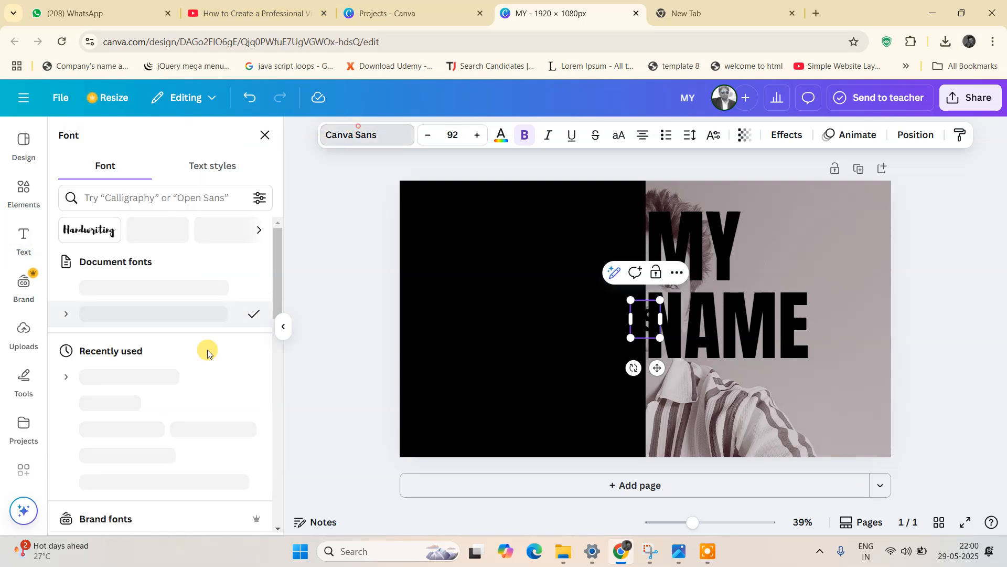
{"action": "left_click", "coordinate": [115, 294]}
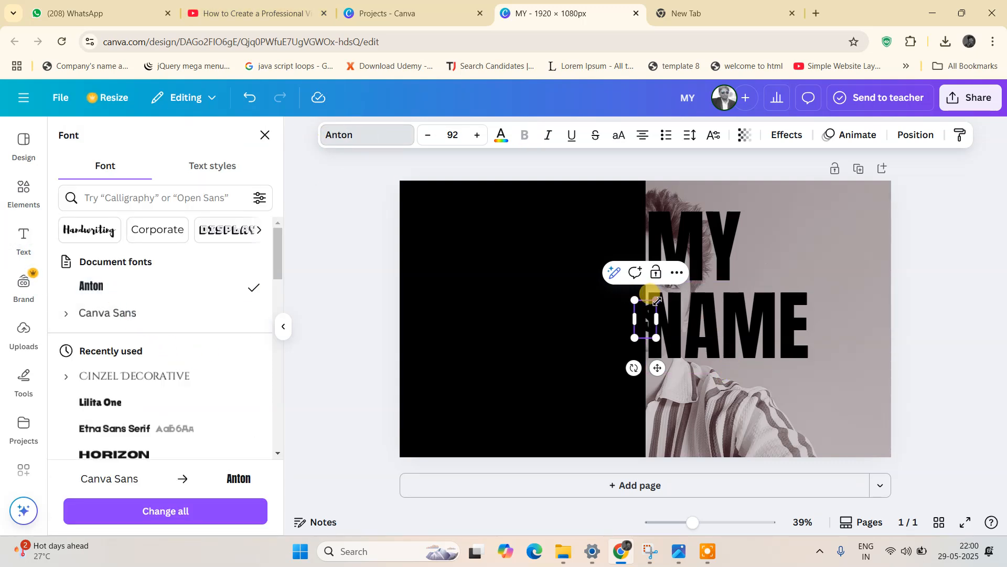
Step: Enlarge the IS heading to about size 230 and place it below NAME
{"action": "left_click_drag", "start_coordinate": [659, 300], "coordinate": [742, 255]}
{"action": "left_click", "coordinate": [915, 205]}
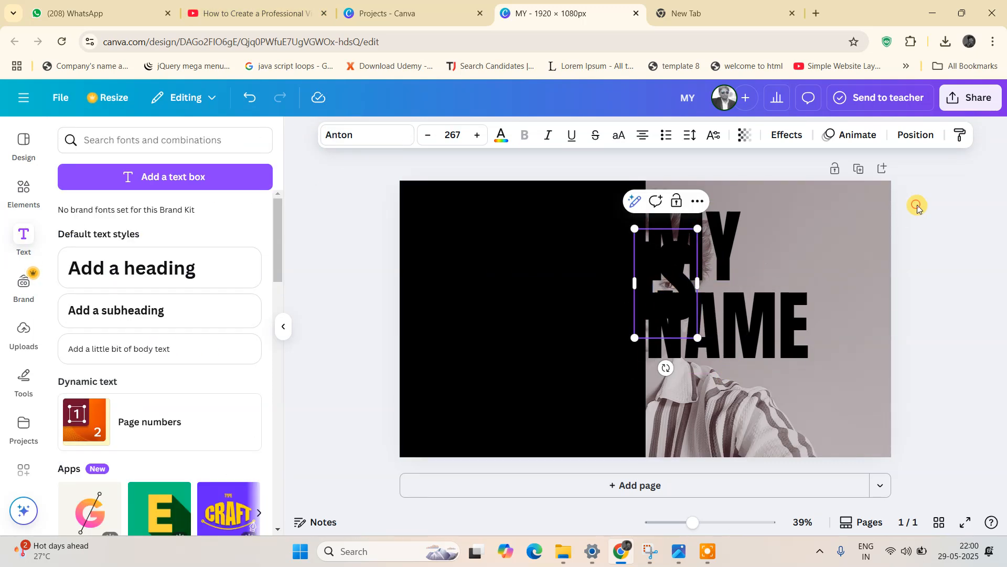
{"action": "left_click_drag", "start_coordinate": [700, 285], "coordinate": [730, 401]}
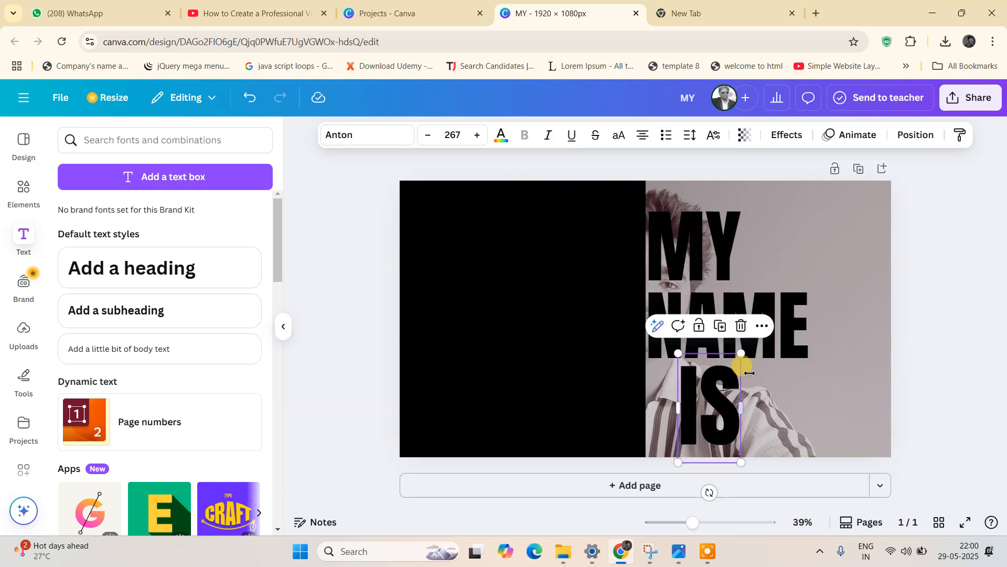
{"action": "left_click_drag", "start_coordinate": [736, 365], "coordinate": [732, 369]}
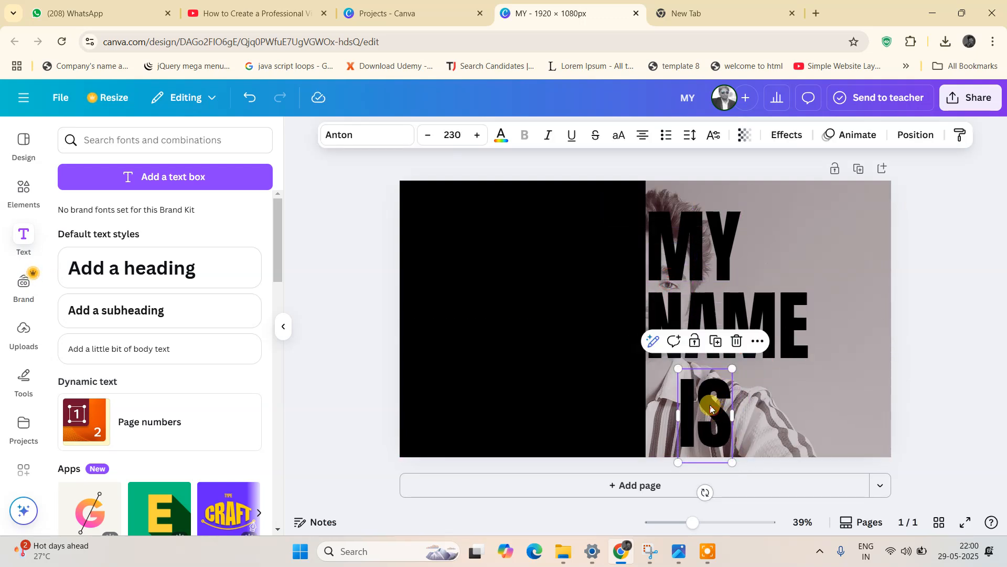
{"action": "mouse_move", "coordinate": [715, 411]}
{"action": "left_mouse_down"}
{"action": "mouse_move", "coordinate": [696, 398]}
{"action": "mouse_move", "coordinate": [723, 393]}
{"action": "left_mouse_up"}
Step: Move MY, NAME and IS up into a tight stack starting at the page's top edge, reducing IS to about size 182
{"action": "left_click_drag", "start_coordinate": [714, 241], "coordinate": [717, 219]}
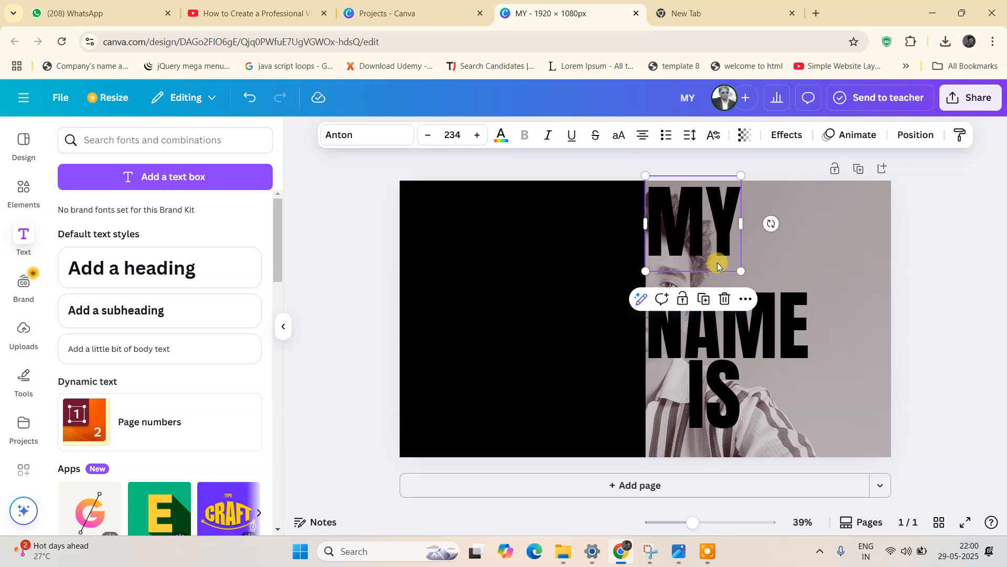
{"action": "left_click_drag", "start_coordinate": [729, 322], "coordinate": [734, 295]}
{"action": "left_click_drag", "start_coordinate": [725, 419], "coordinate": [720, 392]}
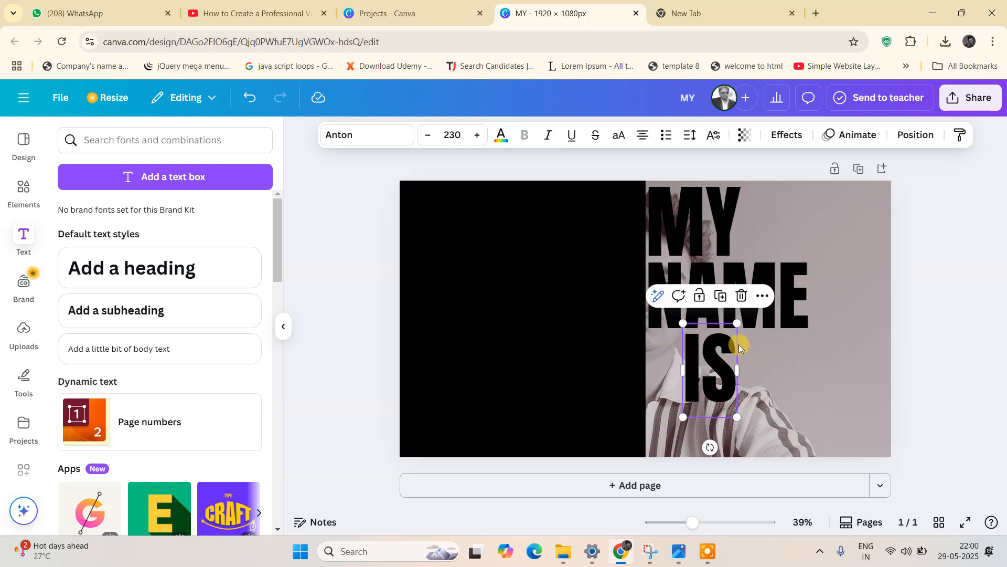
{"action": "mouse_move", "coordinate": [741, 324]}
{"action": "left_mouse_down"}
{"action": "mouse_move", "coordinate": [740, 341]}
{"action": "mouse_move", "coordinate": [727, 336]}
{"action": "left_mouse_up"}
{"action": "left_click_drag", "start_coordinate": [713, 378], "coordinate": [719, 370]}
Step: Add a fourth heading containing the person's first name in the Anton font
{"action": "left_click", "coordinate": [215, 255]}
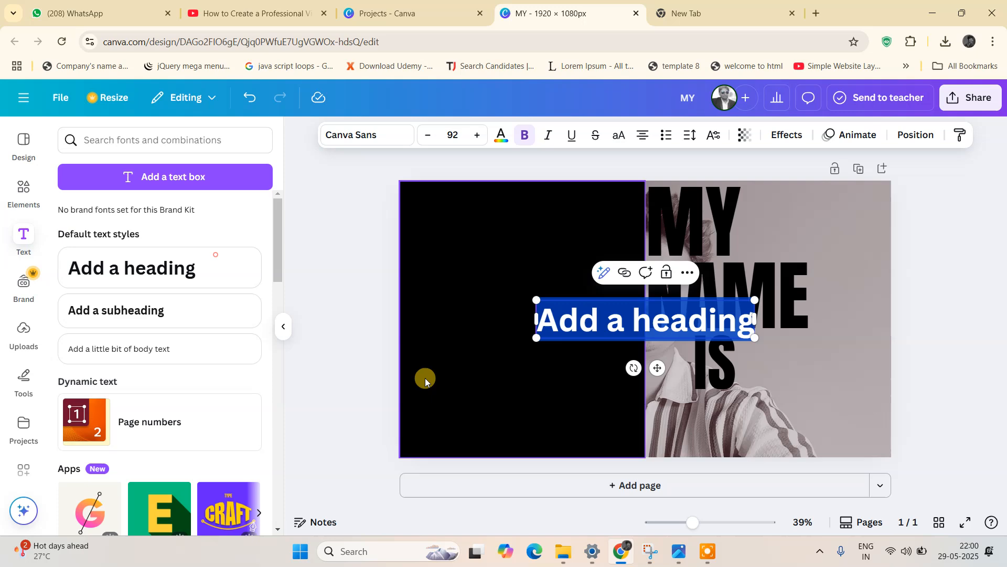
{"action": "type", "text": "ROHAN"}
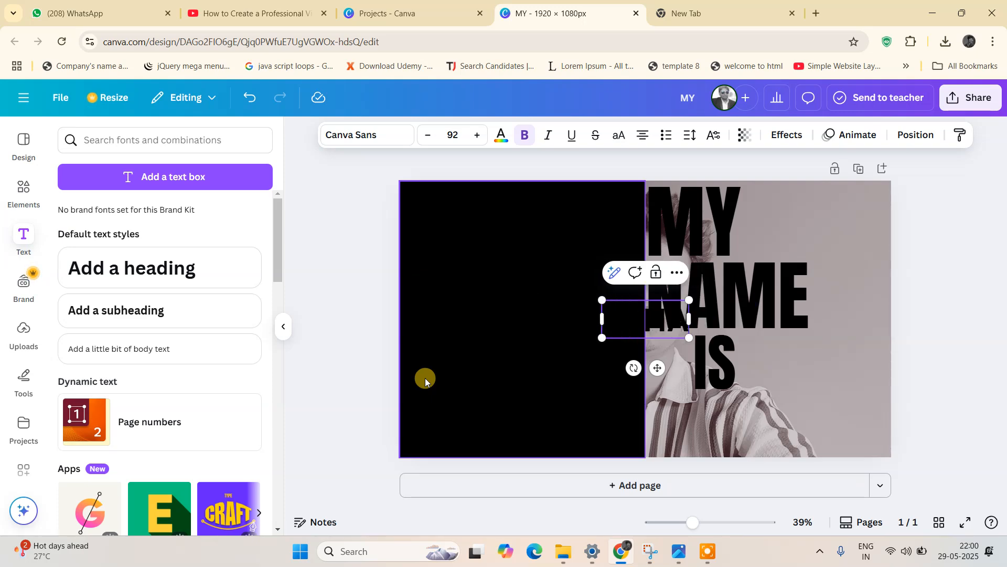
{"action": "left_click", "coordinate": [341, 135]}
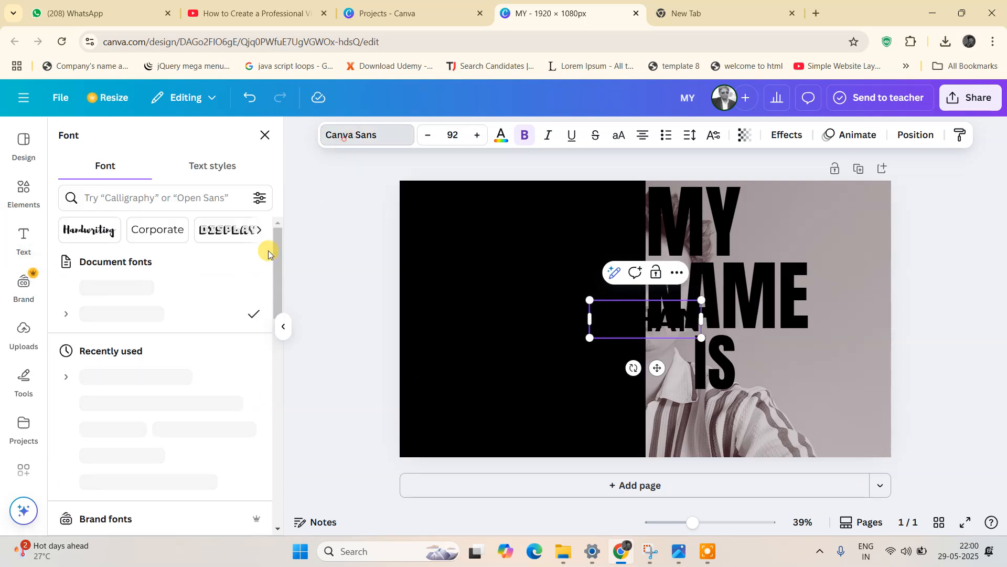
{"action": "left_click", "coordinate": [150, 292]}
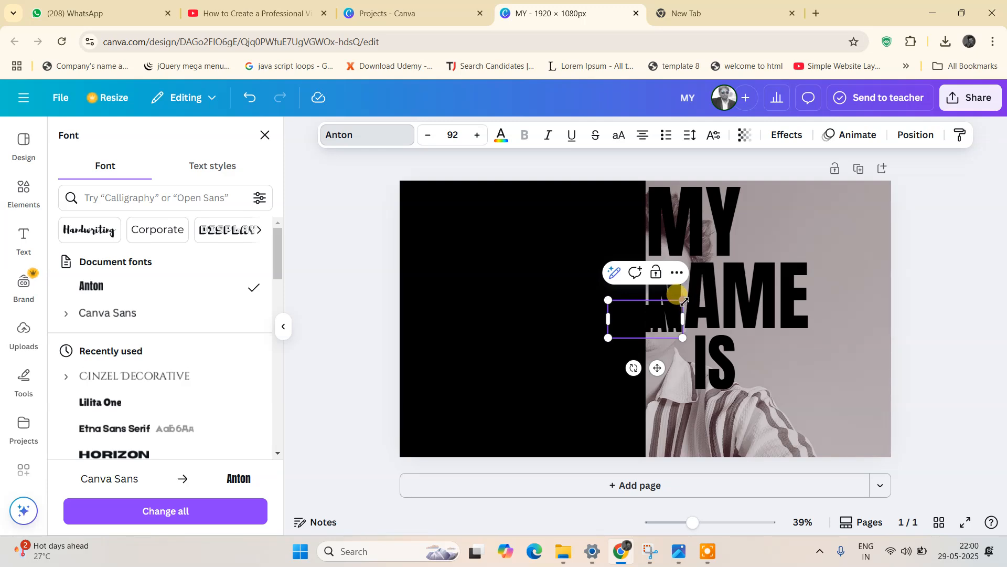
Step: Enlarge the first-name heading to about size 219 and place it at the page's bottom edge, flush with the black shape
{"action": "left_click_drag", "start_coordinate": [684, 300], "coordinate": [784, 239]}
{"action": "left_click", "coordinate": [927, 235]}
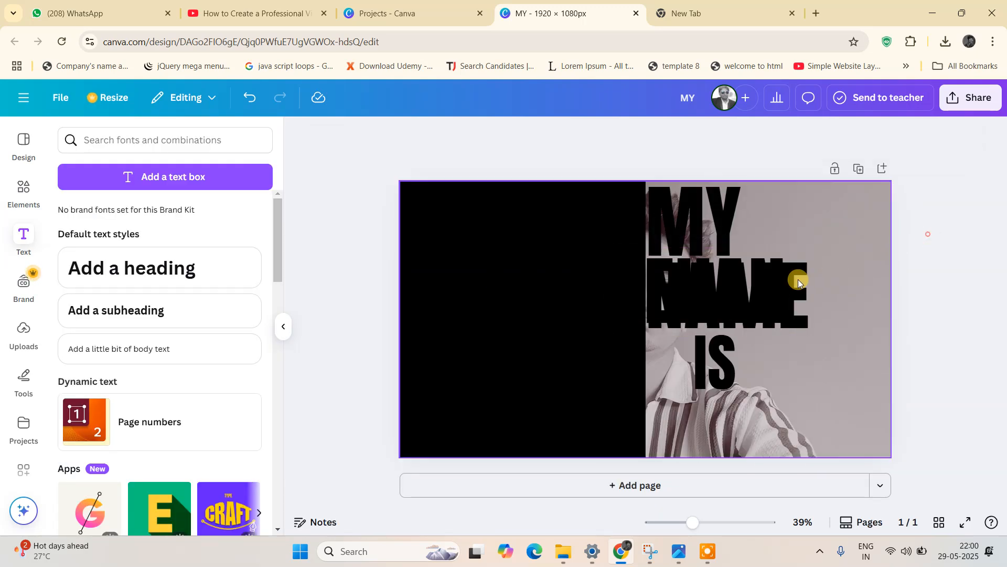
{"action": "left_click_drag", "start_coordinate": [798, 282], "coordinate": [763, 420]}
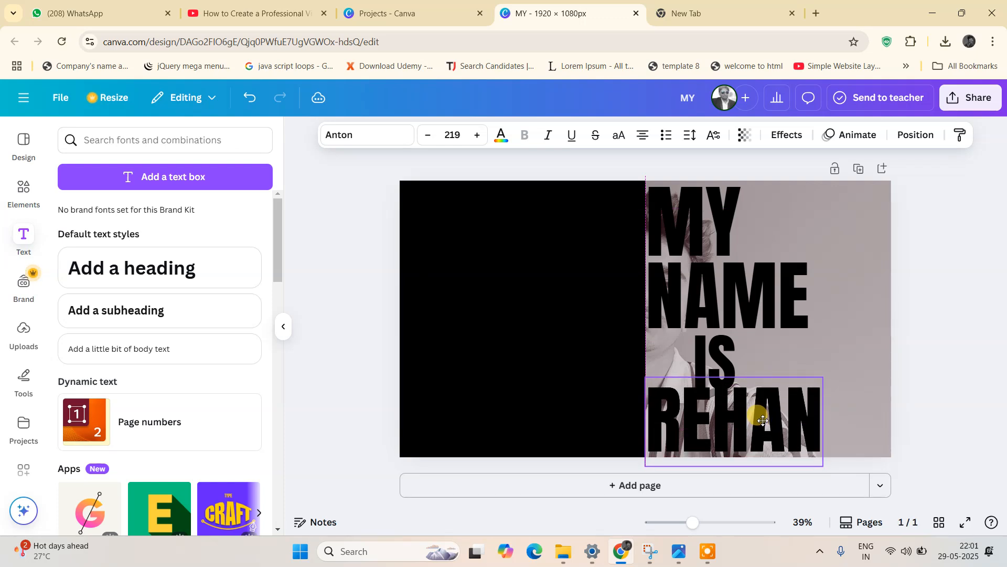
{"action": "left_click", "coordinate": [964, 333]}
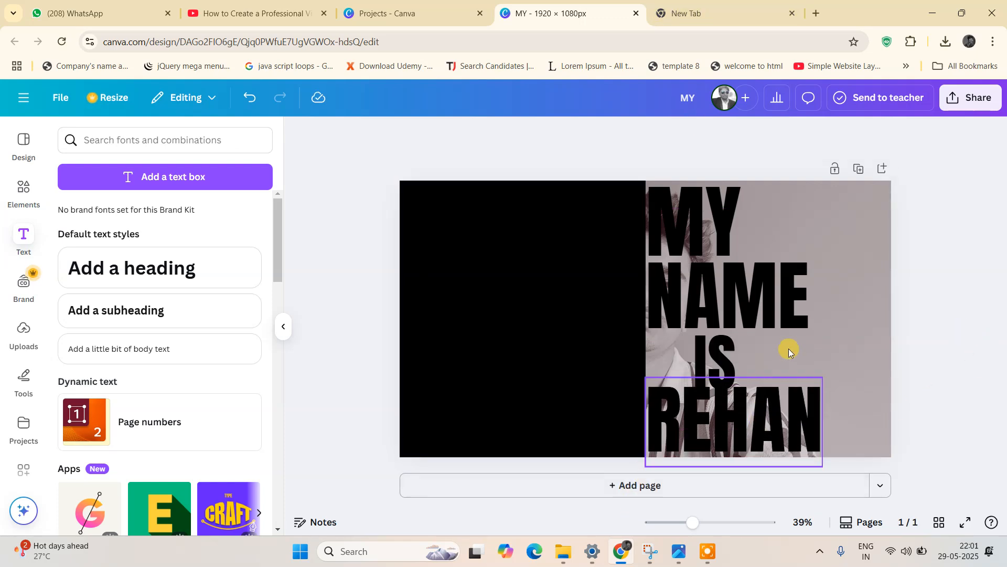
Step: Shrink the IS heading slightly and fit it into the gap between NAME and the first name
{"action": "left_click", "coordinate": [724, 358]}
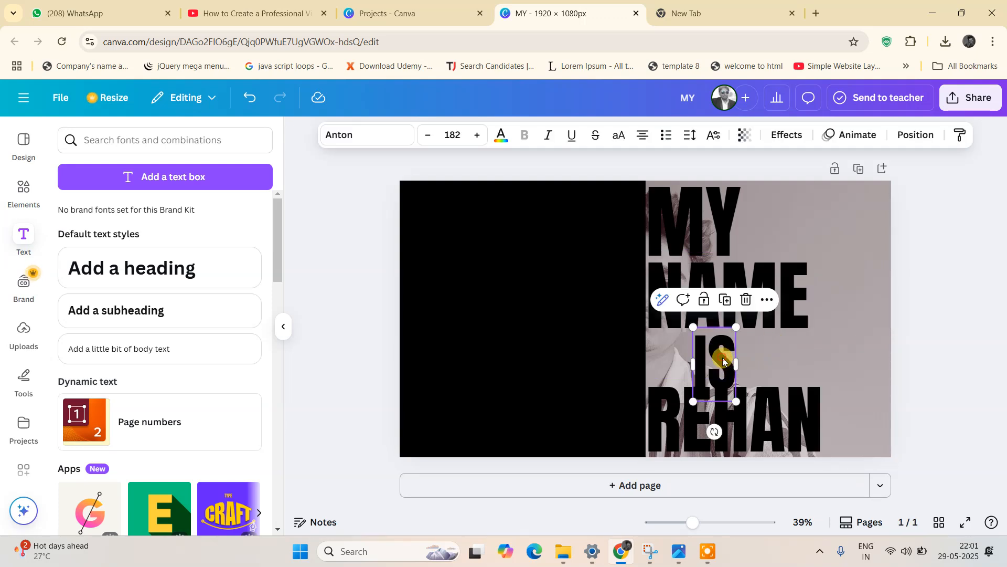
{"action": "mouse_move", "coordinate": [722, 357]}
{"action": "left_mouse_down"}
{"action": "mouse_move", "coordinate": [732, 331]}
{"action": "mouse_move", "coordinate": [723, 352]}
{"action": "left_mouse_up"}
{"action": "left_click", "coordinate": [946, 327]}
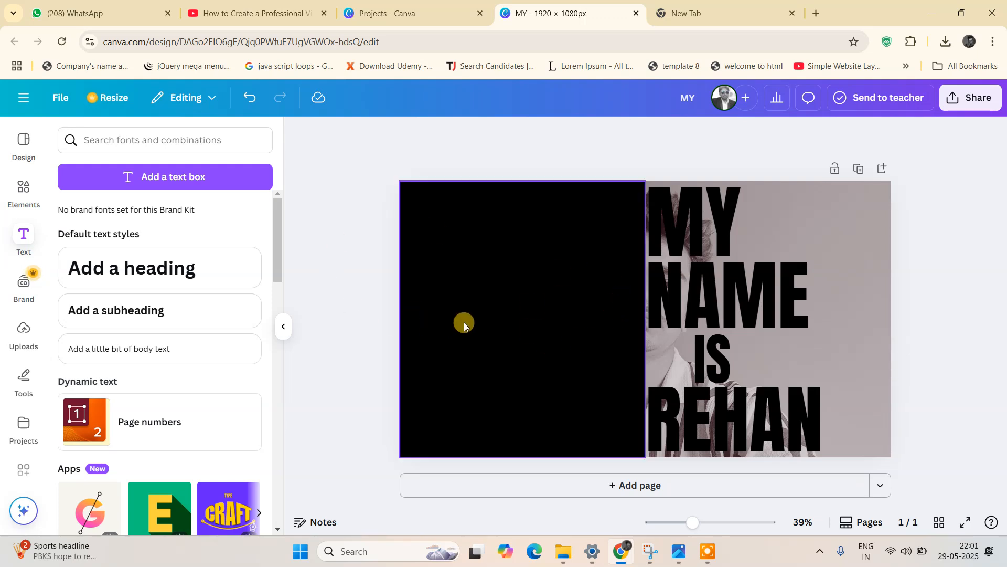
Step: Duplicate the black half-page shape and place the copy over the page's right half
{"action": "left_click", "coordinate": [482, 309]}
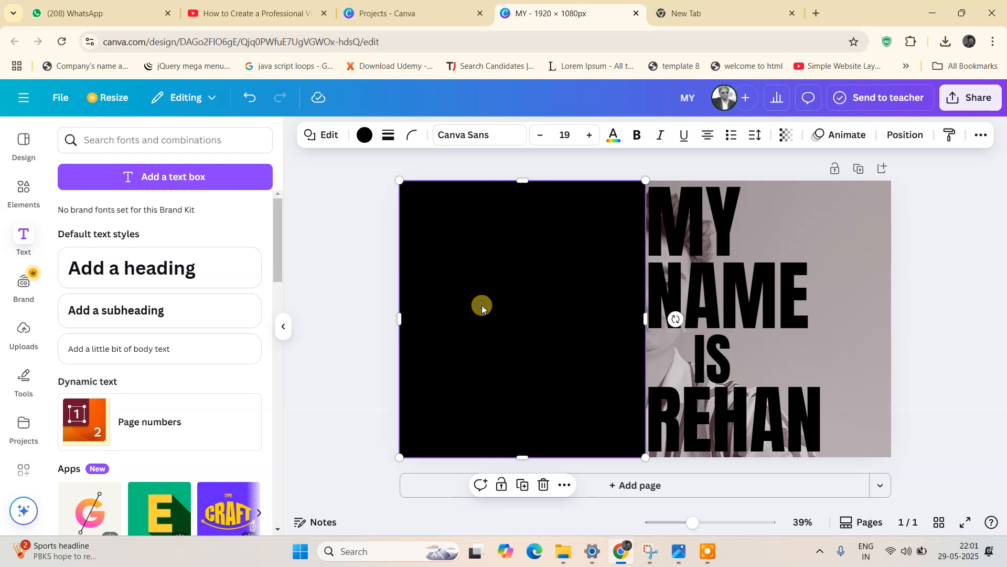
{"action": "right_click", "coordinate": [482, 308]}
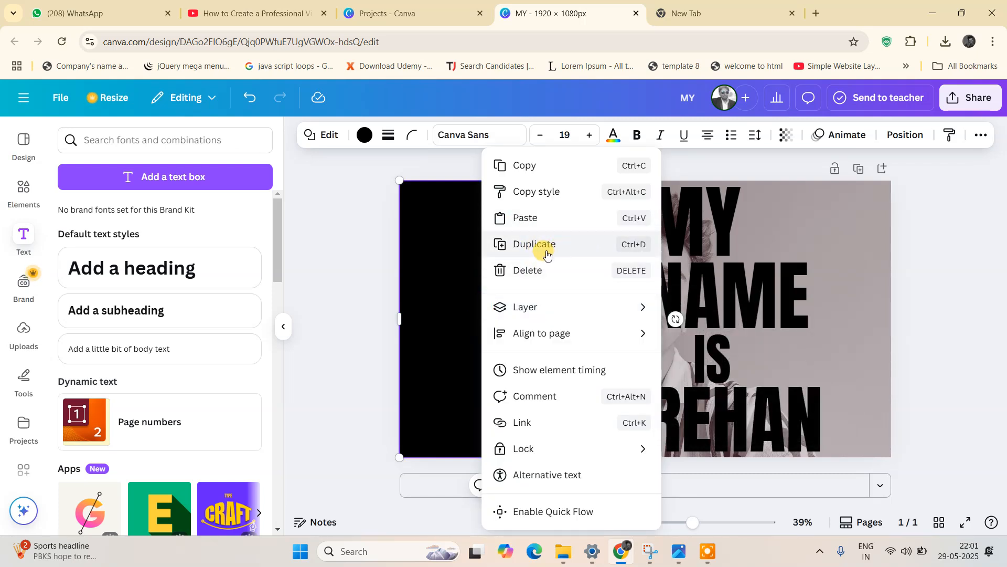
{"action": "left_click", "coordinate": [323, 253]}
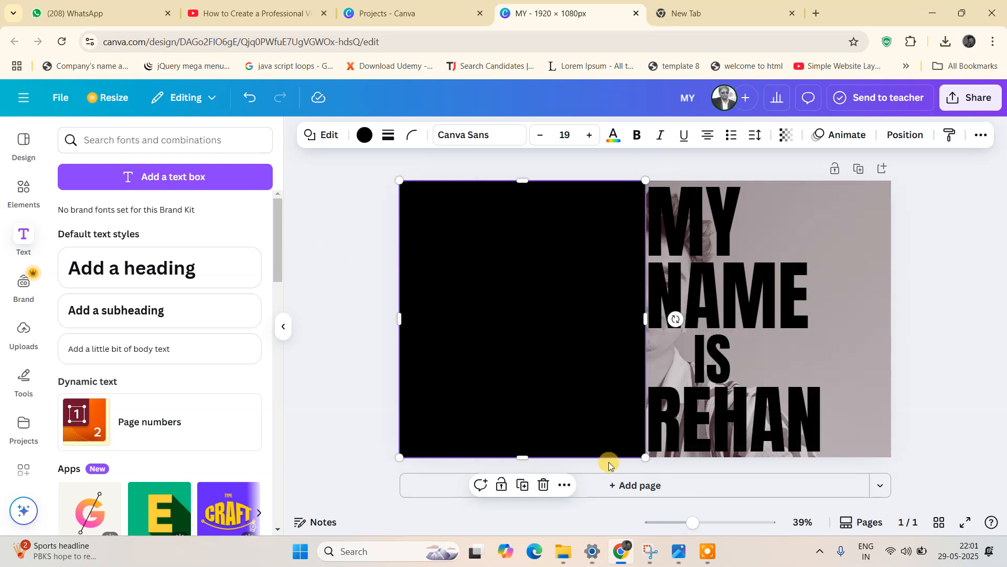
{"action": "left_click", "coordinate": [526, 486]}
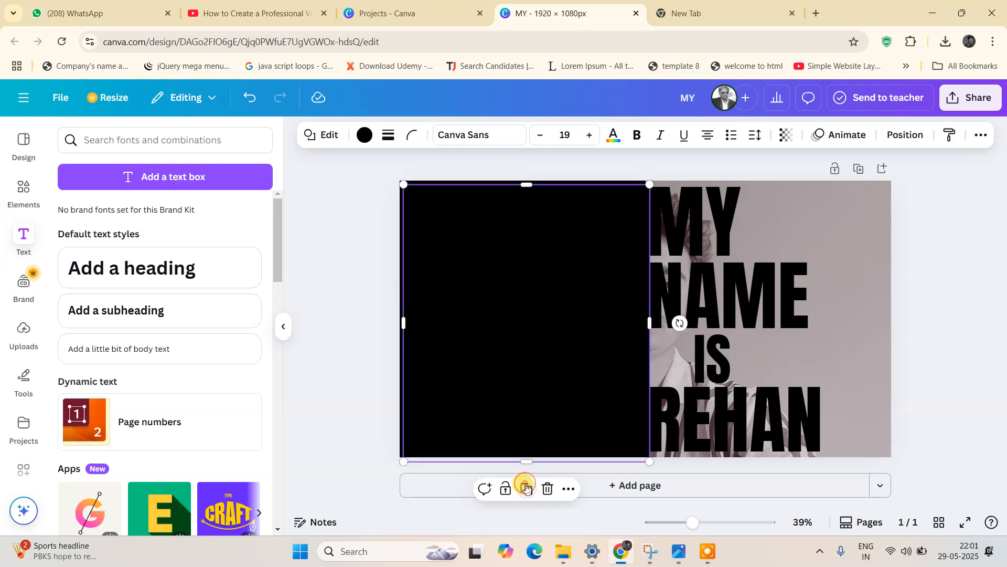
{"action": "left_click_drag", "start_coordinate": [462, 321], "coordinate": [706, 315]}
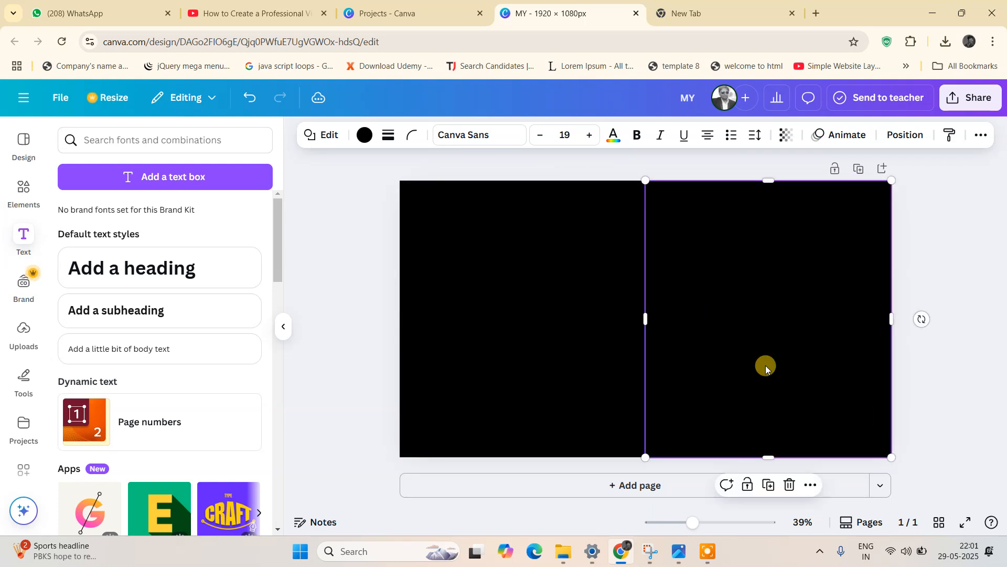
Step: Fill the duplicated shape with white (#ffffff)
{"action": "left_click", "coordinate": [368, 140]}
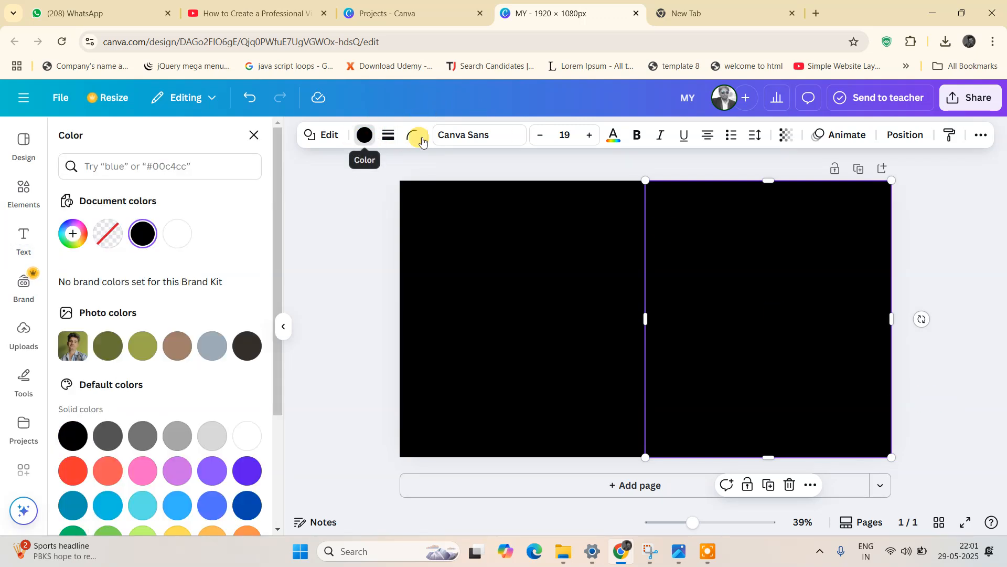
{"action": "left_click", "coordinate": [177, 237]}
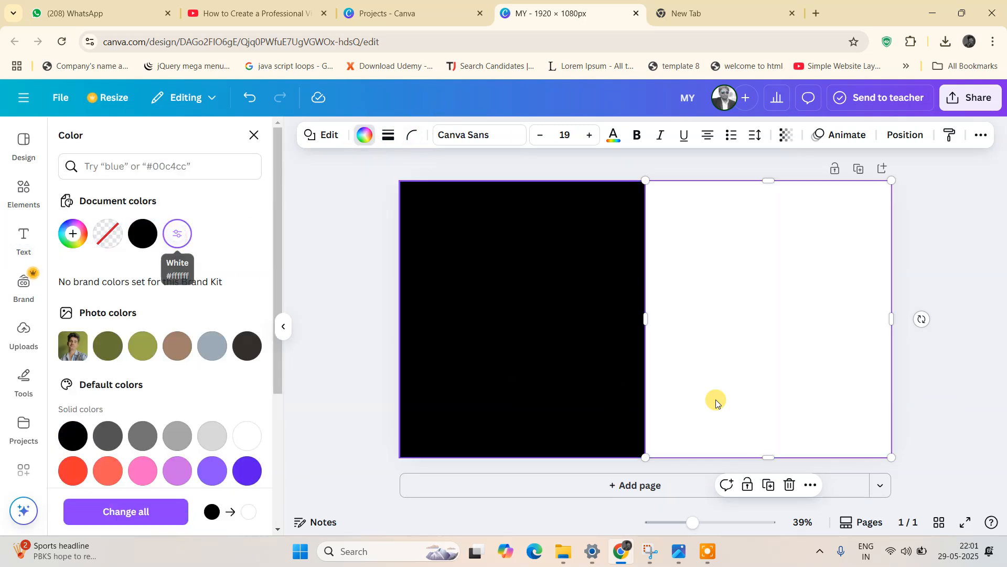
{"action": "left_click", "coordinate": [965, 245]}
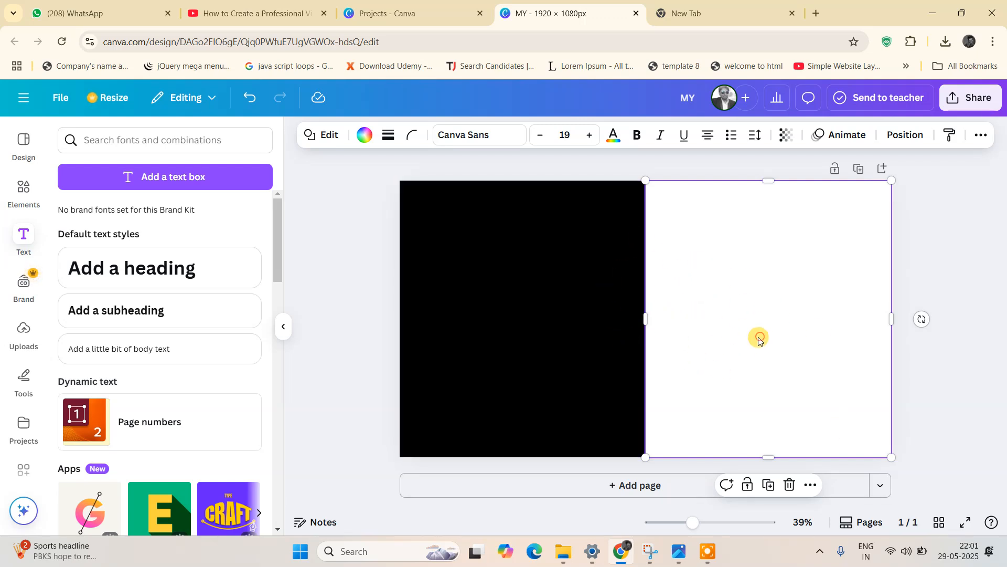
Step: Shift the white shape partly off the headings, select all four headings and bring them to the front
{"action": "left_click_drag", "start_coordinate": [760, 337], "coordinate": [553, 333]}
{"action": "left_click_drag", "start_coordinate": [864, 199], "coordinate": [716, 430]}
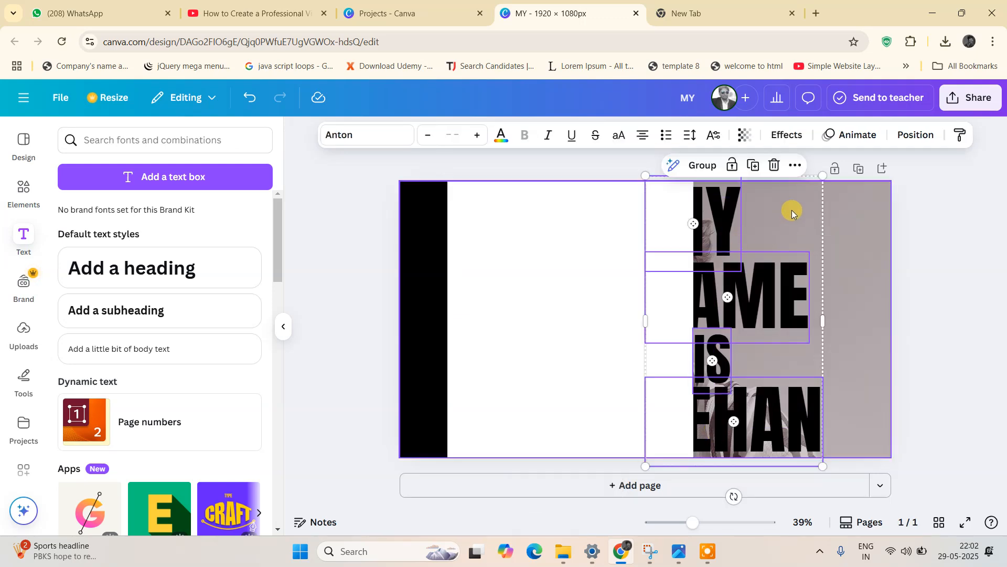
{"action": "right_click", "coordinate": [763, 254]}
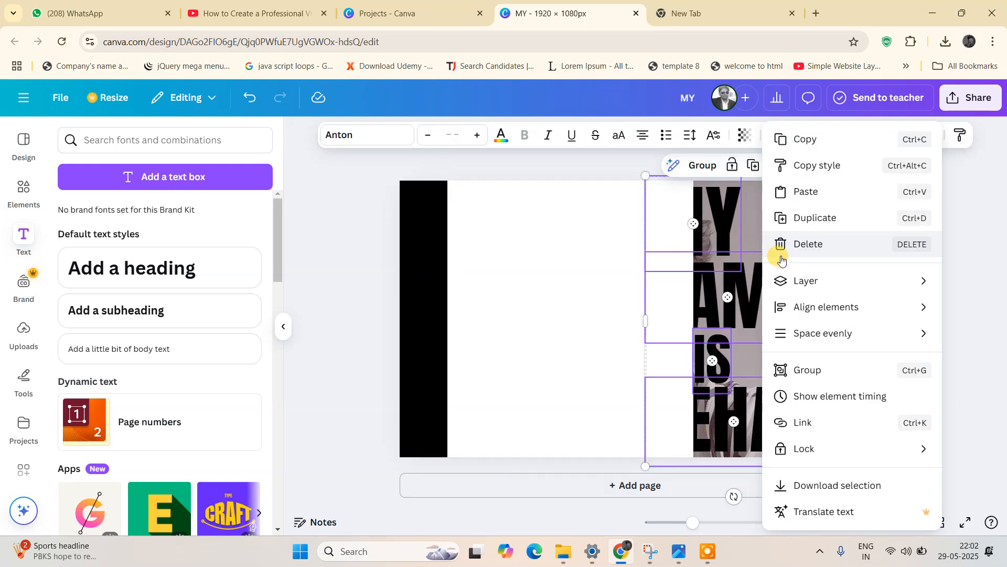
{"action": "left_click", "coordinate": [828, 284]}
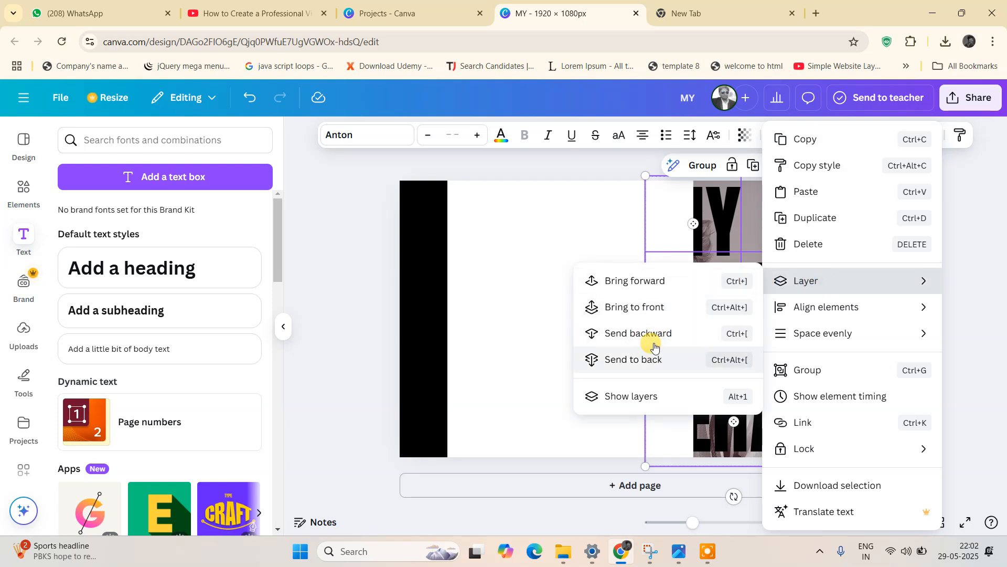
{"action": "left_click", "coordinate": [657, 309]}
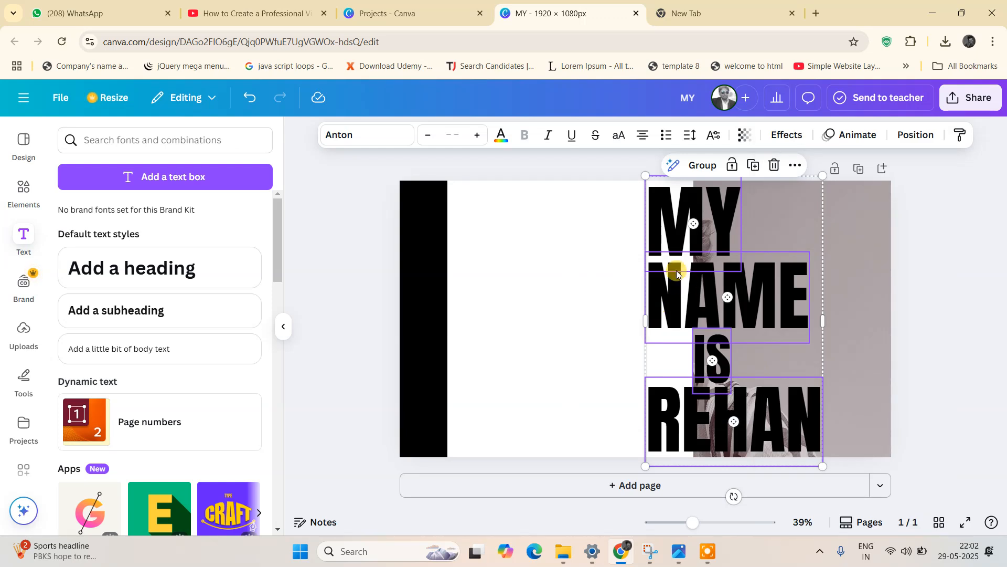
Step: Move the white shape back over the page's right half, flush with the black shape and behind the headings
{"action": "left_click", "coordinate": [509, 313]}
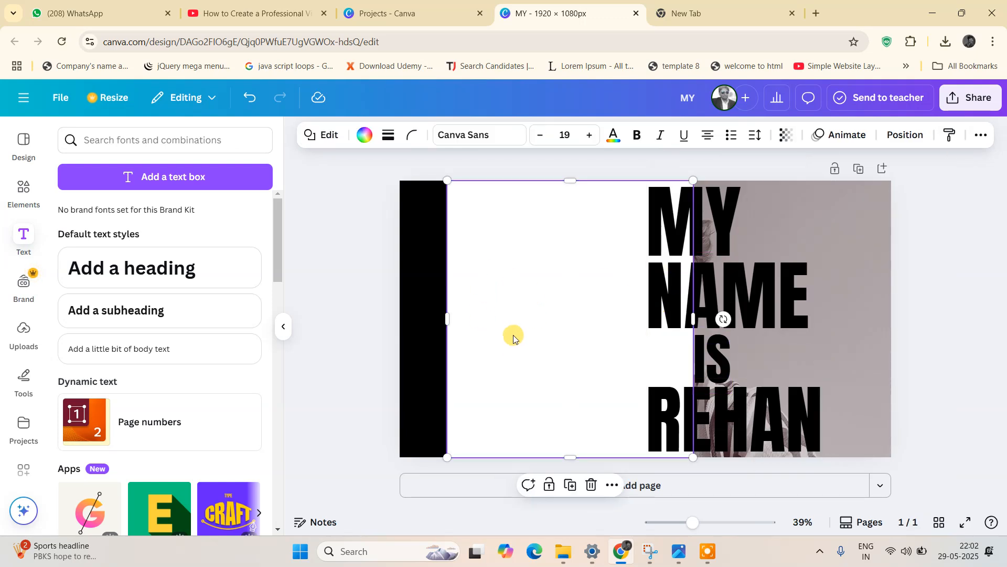
{"action": "left_click_drag", "start_coordinate": [513, 337], "coordinate": [712, 336]}
{"action": "left_click", "coordinate": [968, 266]}
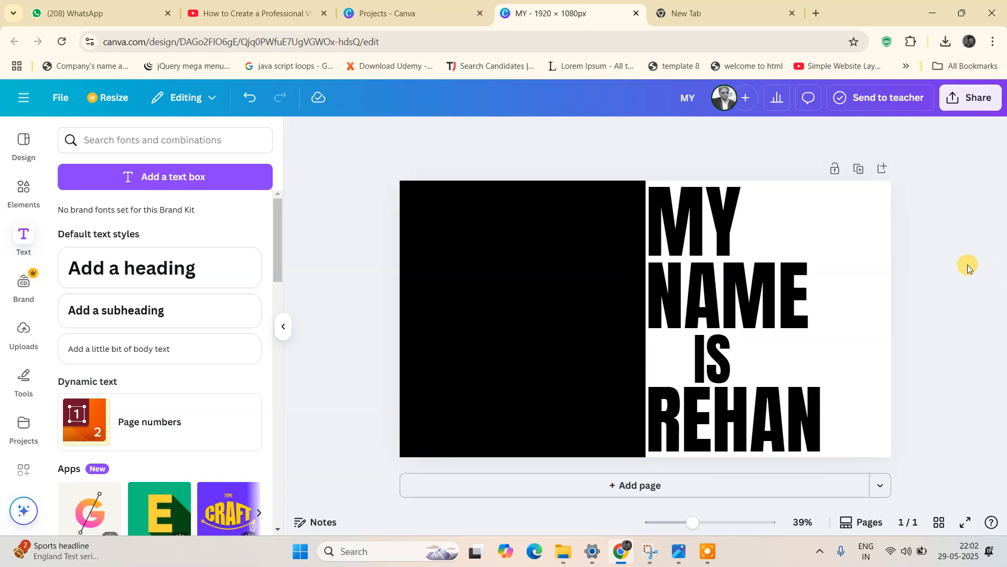
Step: Download the design as a PNG at 1,920 × 1,080 px
{"action": "left_click", "coordinate": [970, 96]}
{"action": "left_click", "coordinate": [767, 370]}
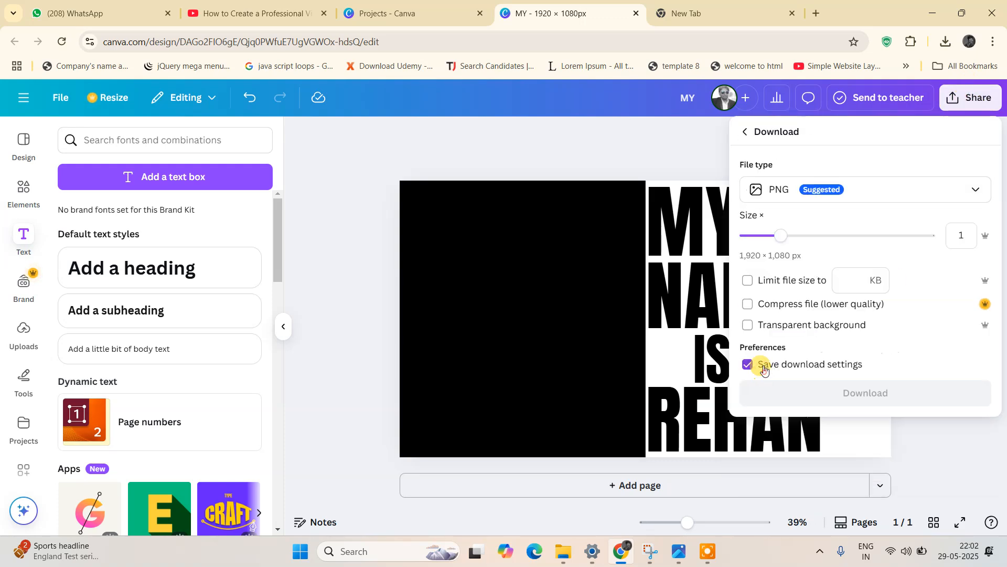
{"action": "left_click", "coordinate": [831, 384]}
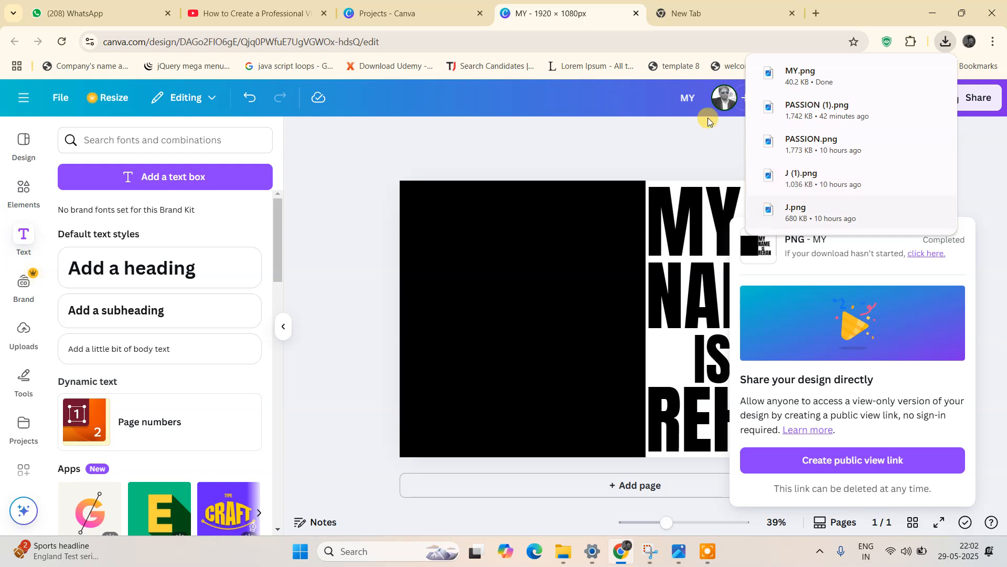
{"action": "left_click", "coordinate": [600, 141]}
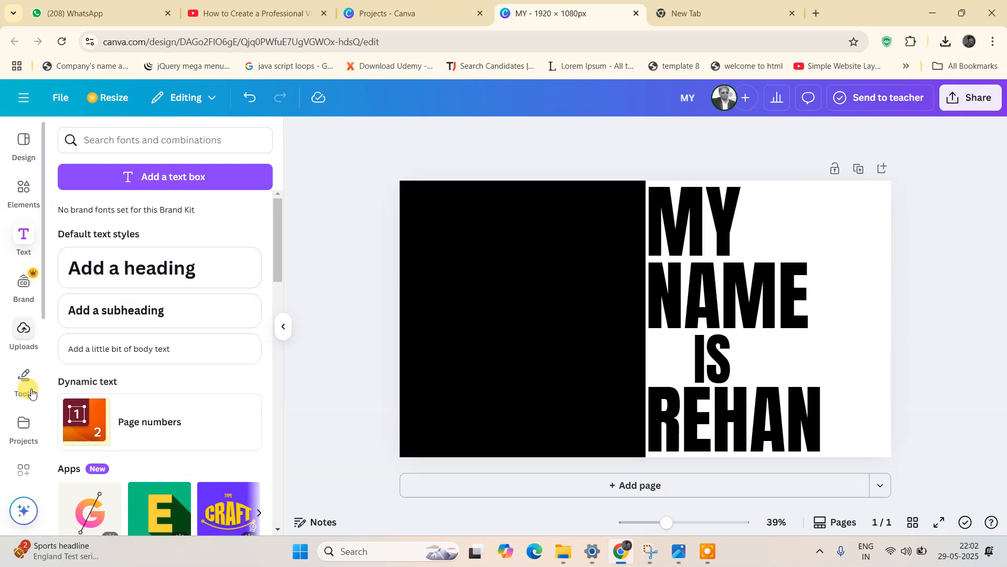
Step: Search the Canva apps for Blend Image
{"action": "scroll", "coordinate": [29, 388], "scroll_direction": "down", "scroll_amount": 3}
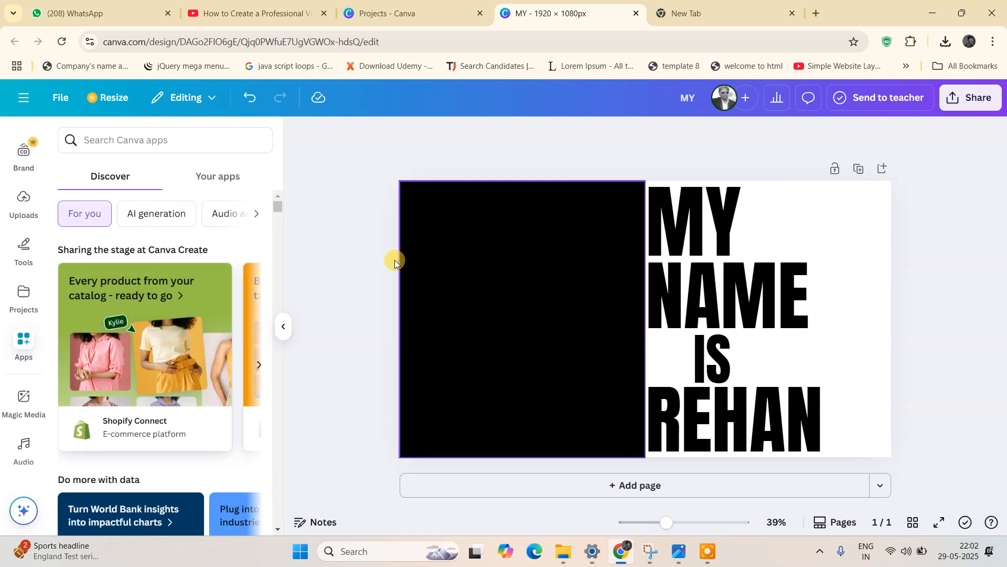
{"action": "left_click", "coordinate": [118, 140]}
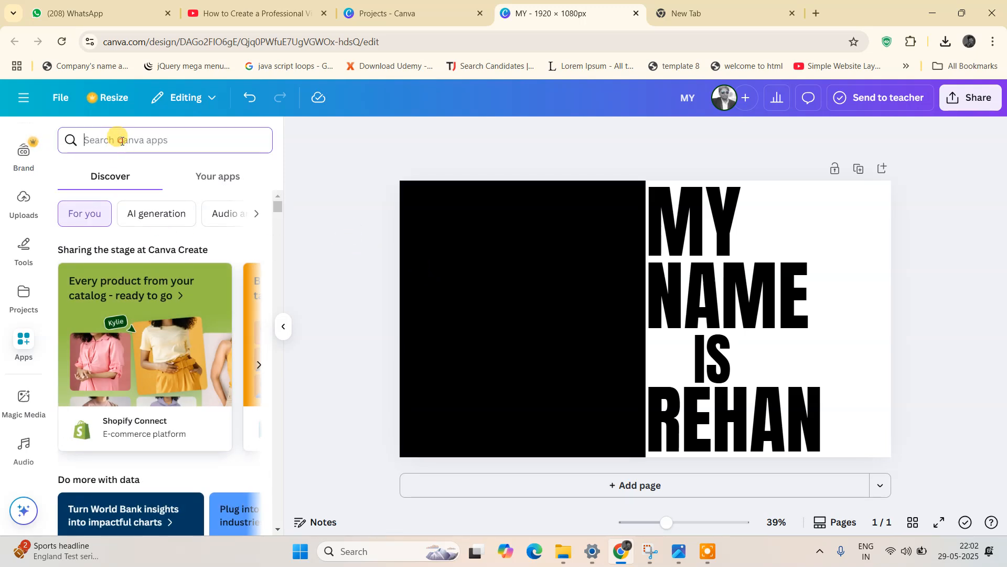
{"action": "type", "text": "BL"}
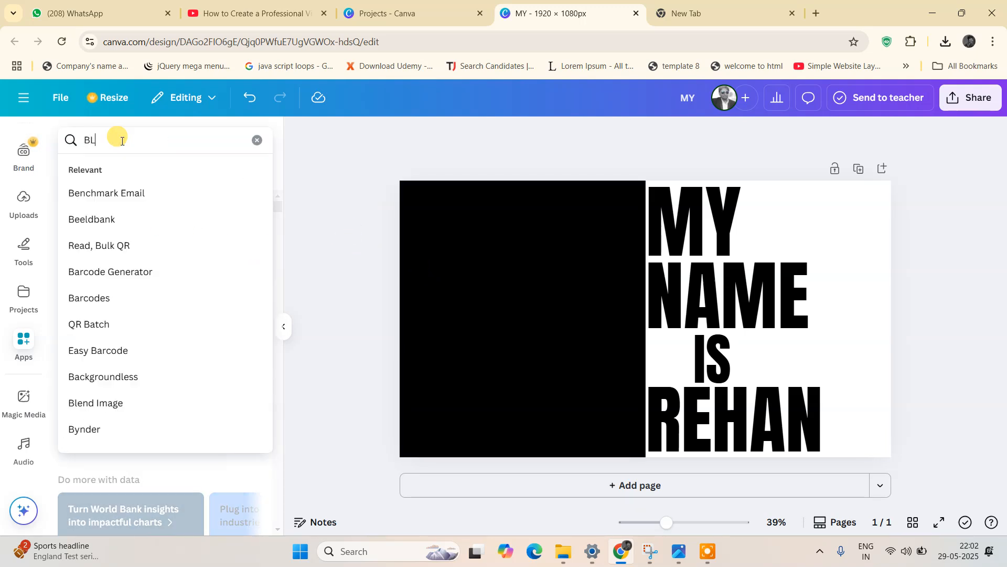
{"action": "type", "text": "END"}
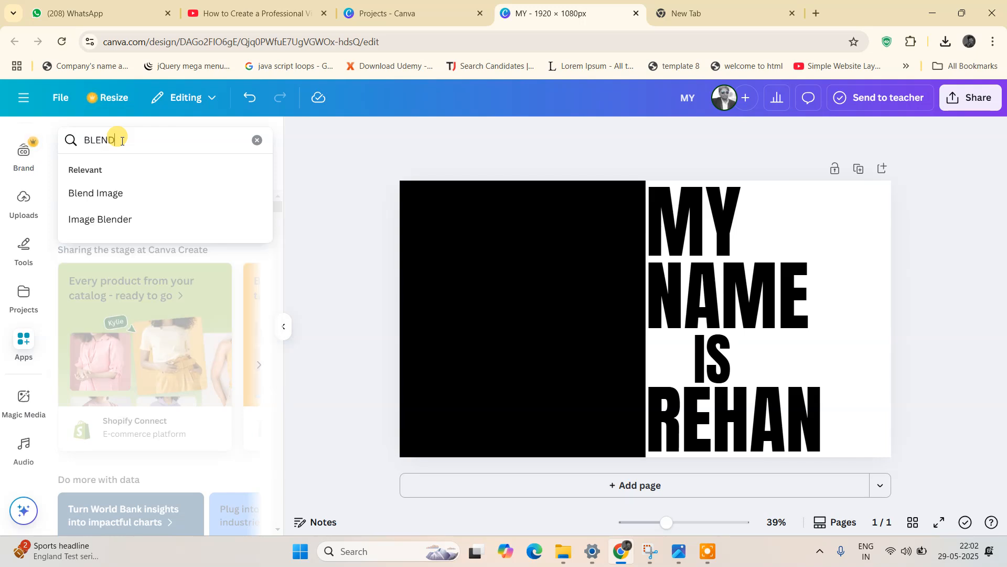
{"action": "left_click", "coordinate": [138, 193]}
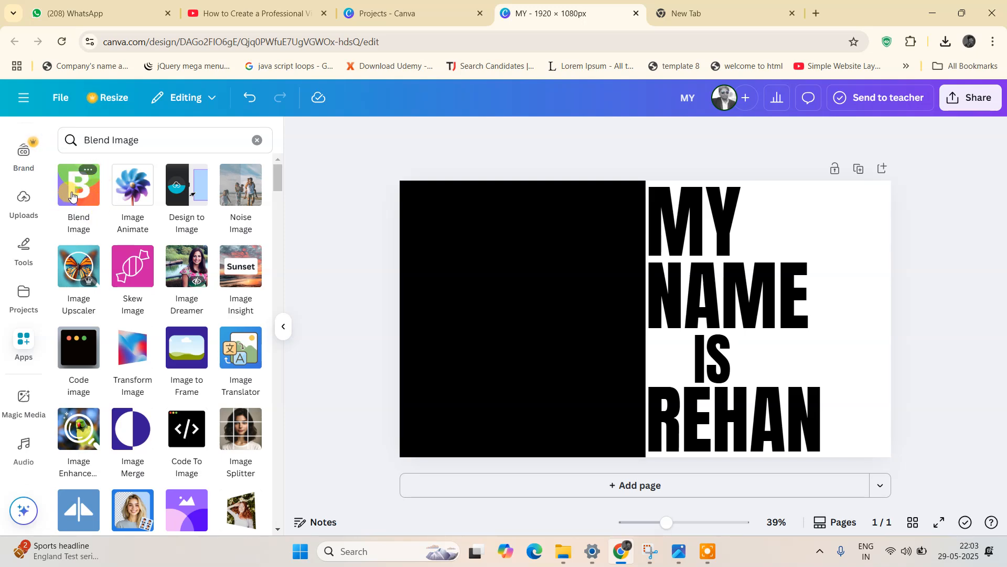
Step: Delete both shapes and all headings so only the photo remains on the page, and open the Blend Image app
{"action": "left_click_drag", "start_coordinate": [338, 189], "coordinate": [894, 399]}
{"action": "key", "text": "Delete"}
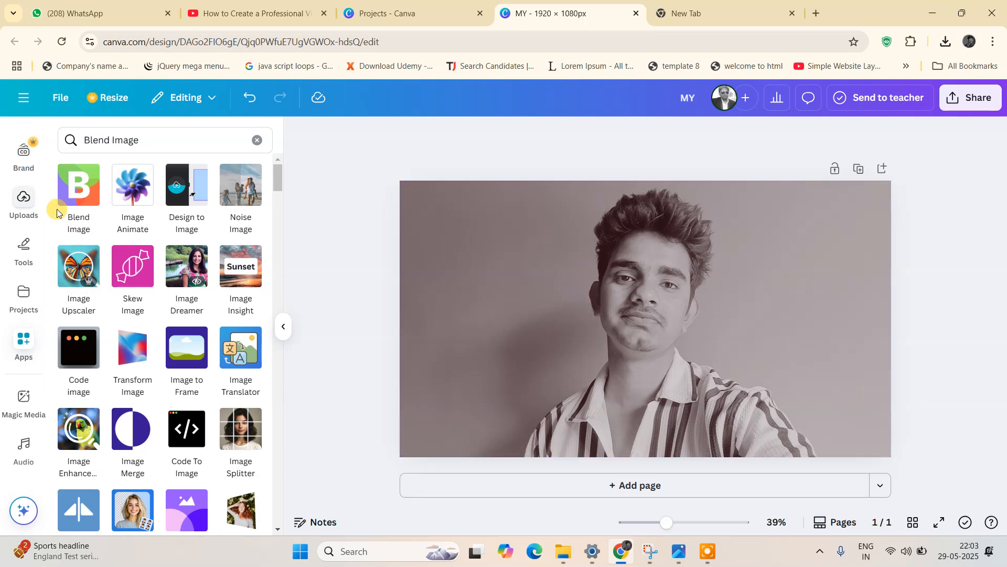
{"action": "left_click", "coordinate": [91, 197]}
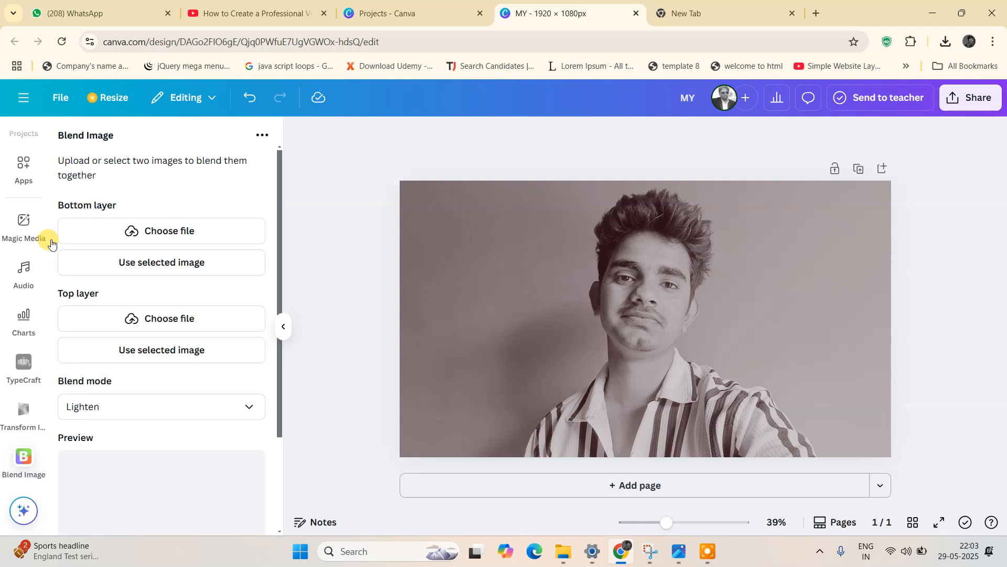
Step: Upload the exported MY image from Downloads and add it to the page over the photo
{"action": "scroll", "coordinate": [24, 305], "scroll_direction": "up", "scroll_amount": 5}
{"action": "left_click", "coordinate": [29, 281]}
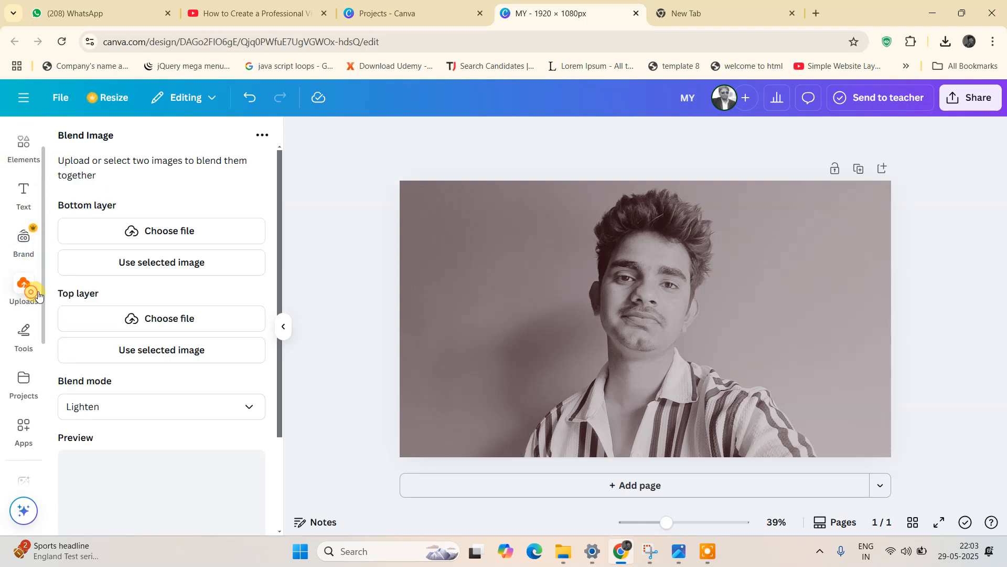
{"action": "left_click", "coordinate": [151, 171]}
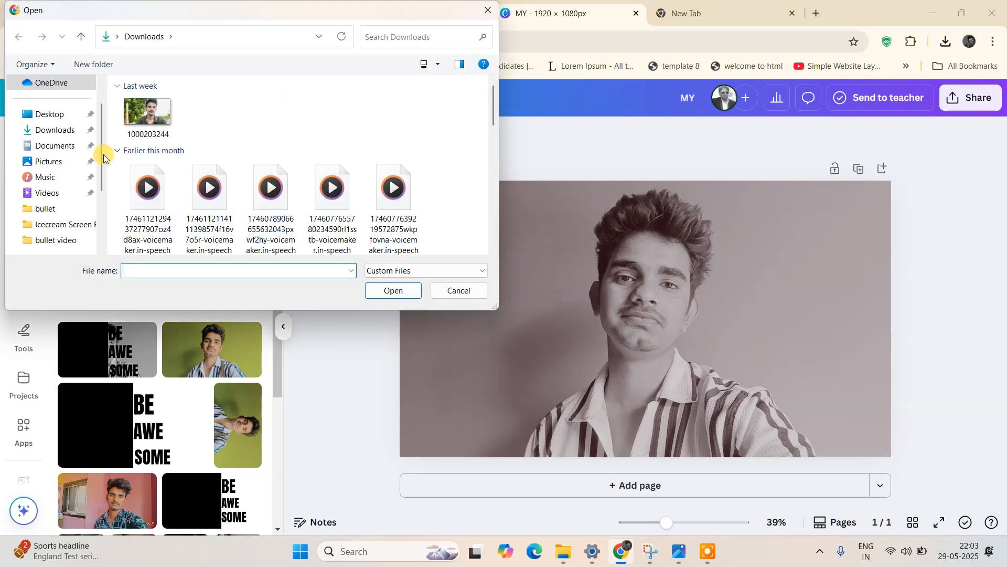
{"action": "scroll", "coordinate": [160, 150], "scroll_direction": "up", "scroll_amount": 5}
{"action": "left_click", "coordinate": [151, 134]}
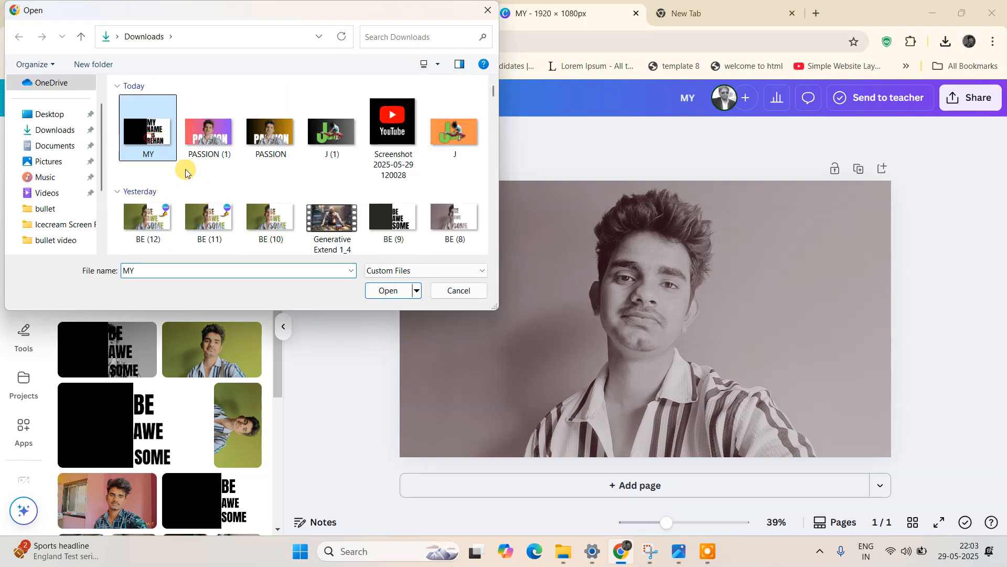
{"action": "left_click", "coordinate": [388, 290]}
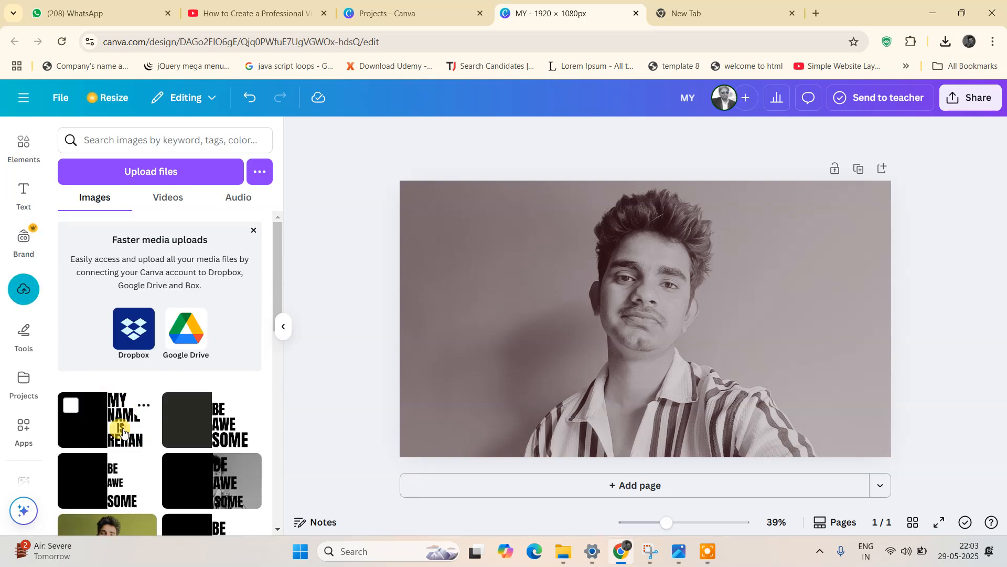
{"action": "left_click", "coordinate": [132, 412]}
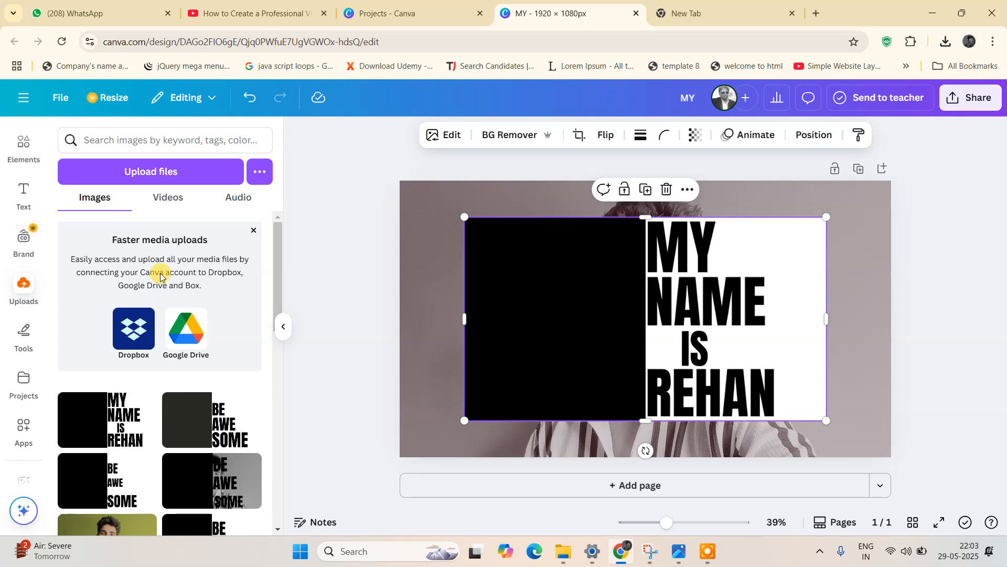
Step: Reopen the Blend Image app
{"action": "scroll", "coordinate": [25, 352], "scroll_direction": "down", "scroll_amount": 5}
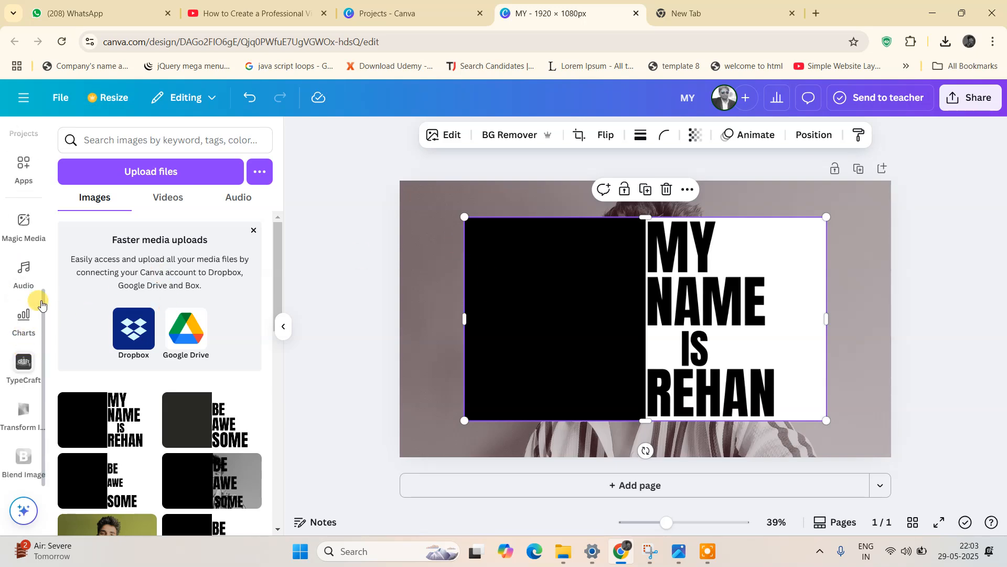
{"action": "left_click", "coordinate": [20, 181]}
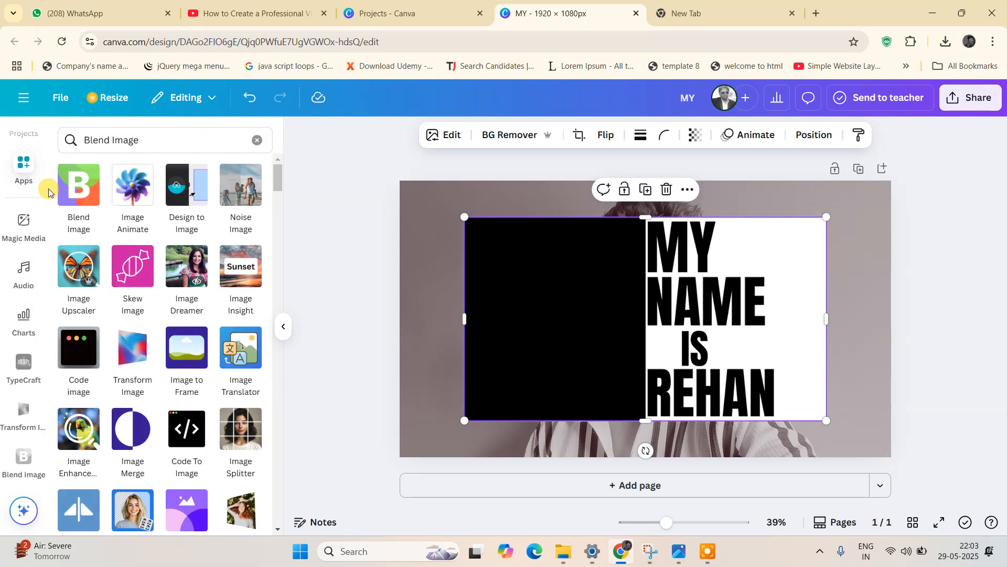
{"action": "left_click", "coordinate": [78, 188]}
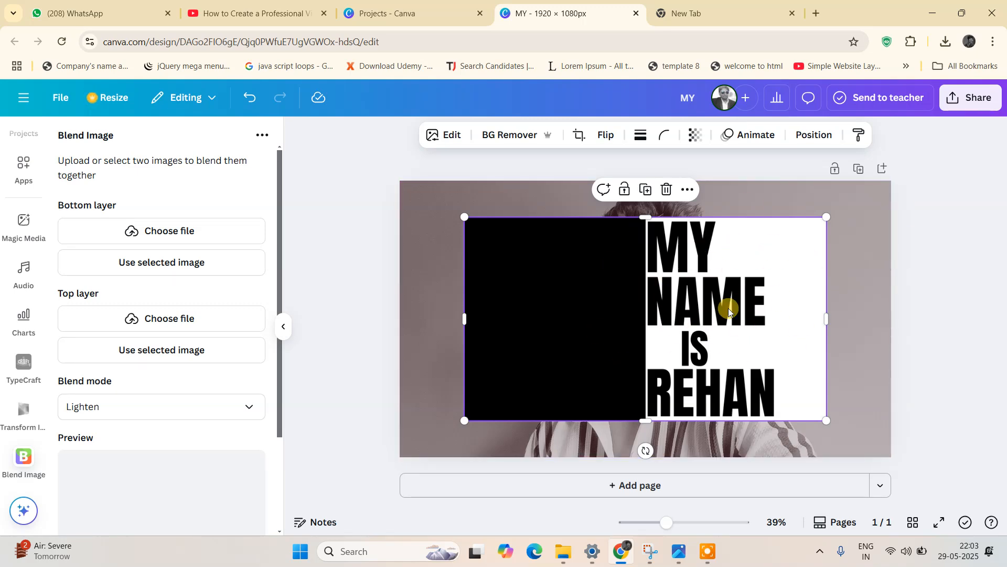
Step: Move the uploaded text image down the page to uncover the photo's upper part, and select the photo
{"action": "left_click", "coordinate": [439, 278]}
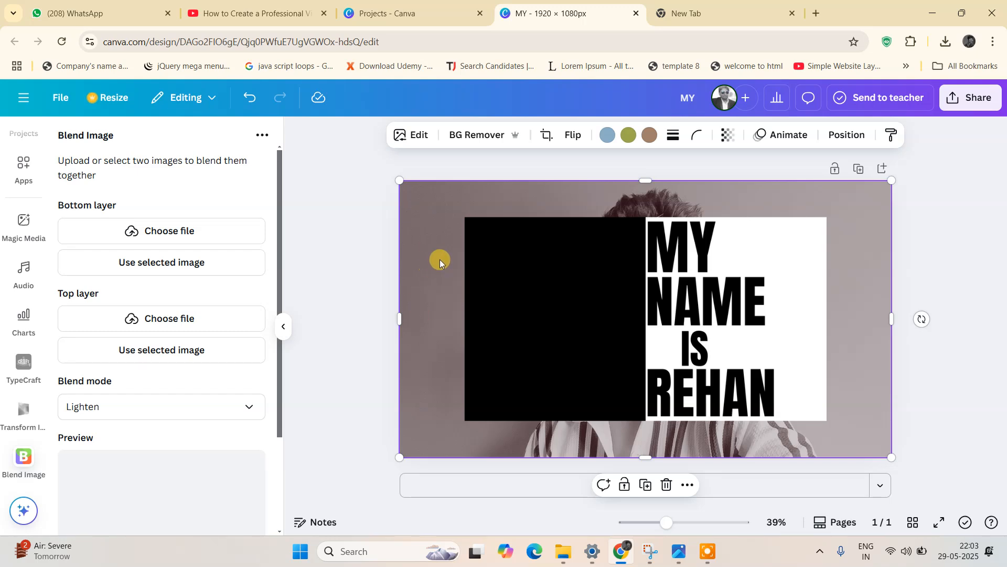
{"action": "left_click", "coordinate": [677, 231]}
{"action": "left_click_drag", "start_coordinate": [677, 231], "coordinate": [691, 325]}
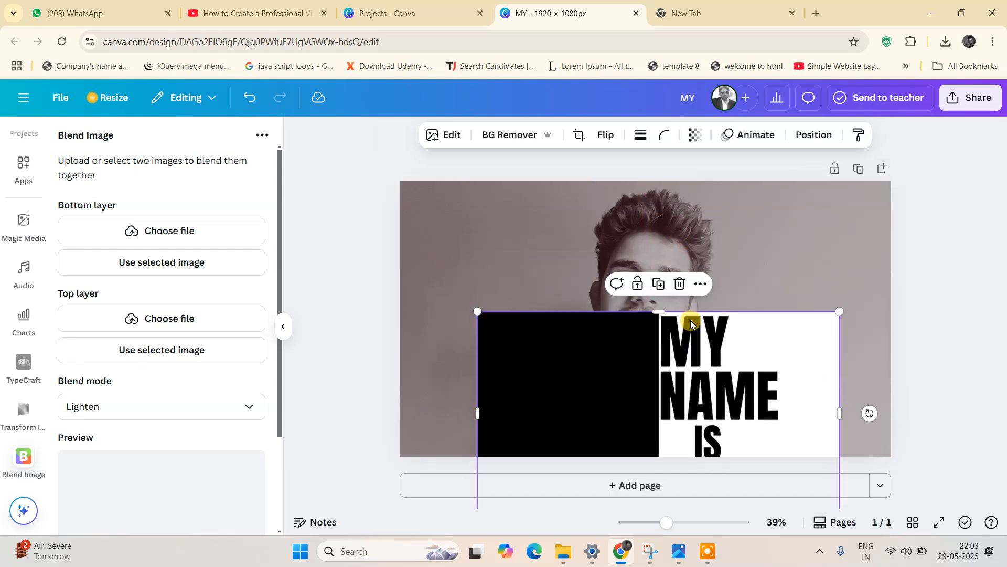
{"action": "left_click", "coordinate": [634, 239]}
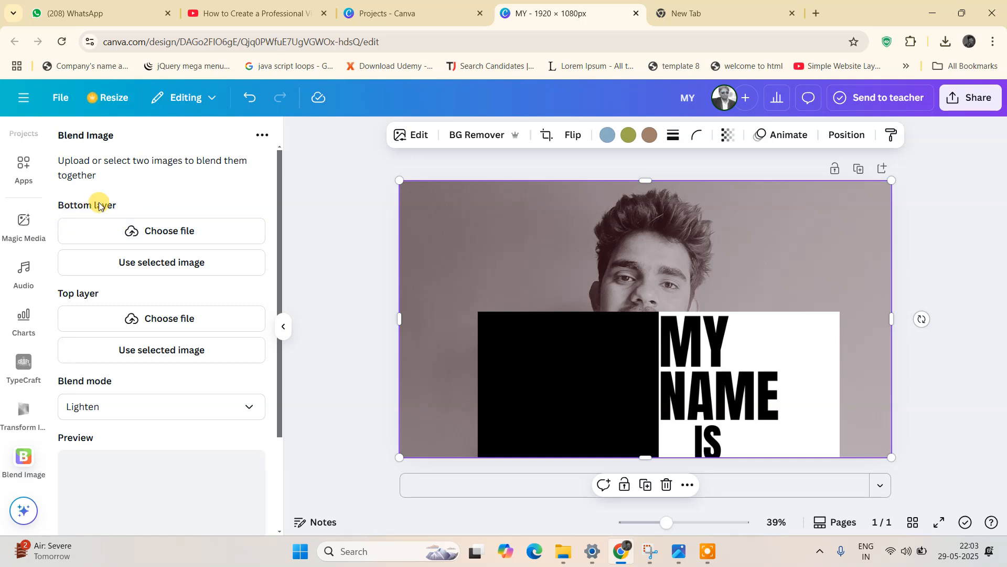
Step: Move the black-and-white text image back over the middle of the photo and use it as the blend's top layer
{"action": "left_click_drag", "start_coordinate": [527, 332], "coordinate": [526, 356]}
{"action": "left_click", "coordinate": [621, 418]}
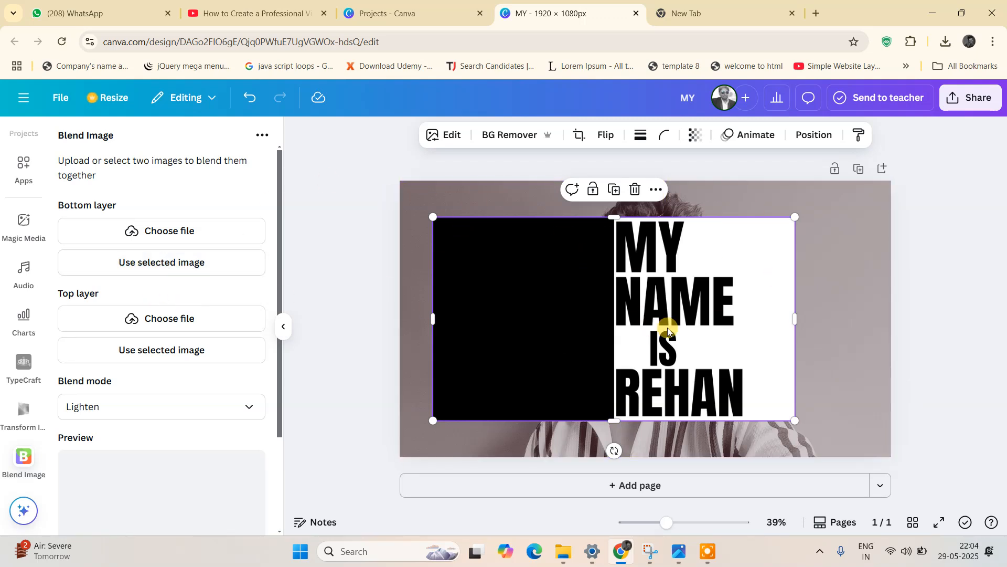
{"action": "left_click", "coordinate": [163, 230]}
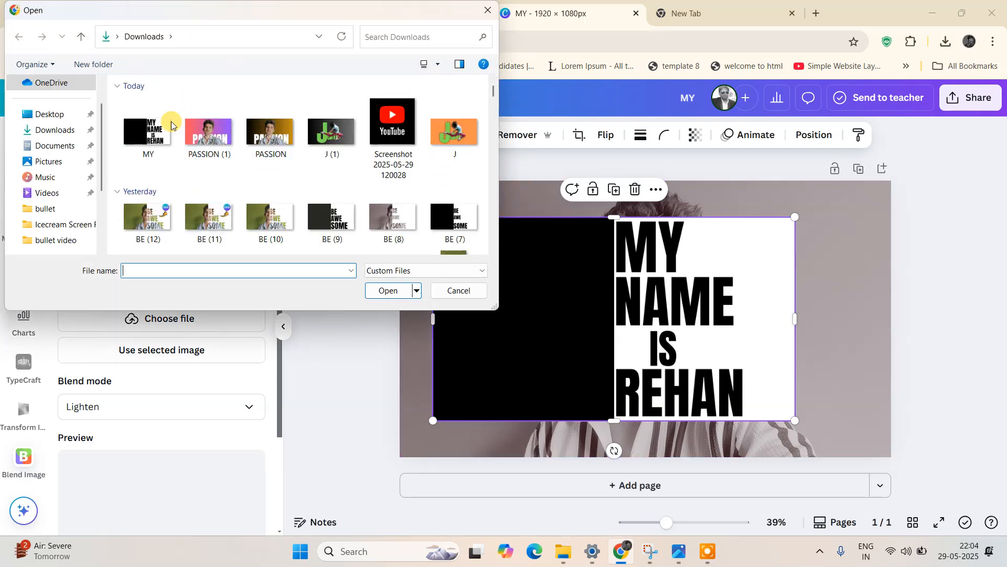
{"action": "left_click", "coordinate": [488, 10]}
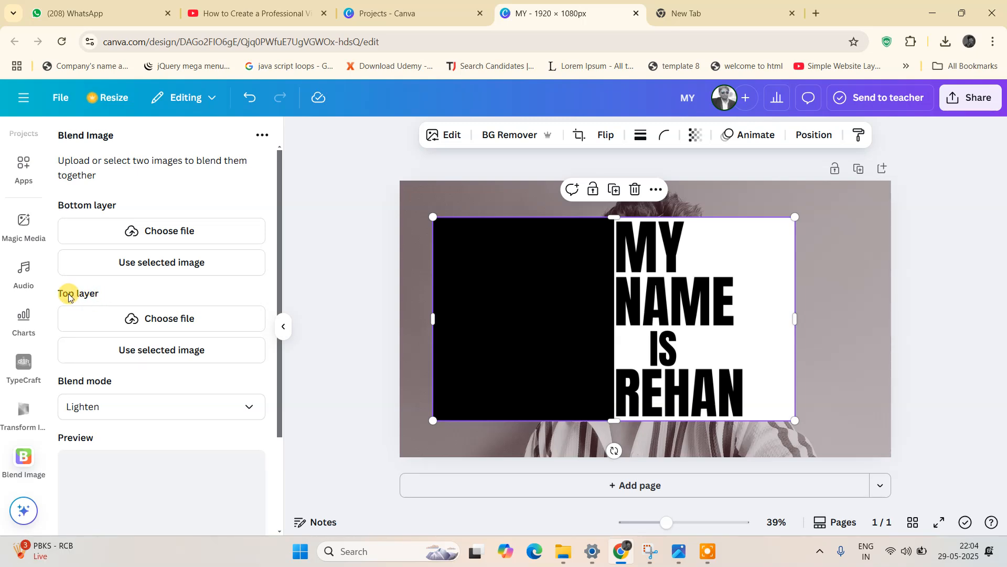
{"action": "left_click", "coordinate": [182, 350]}
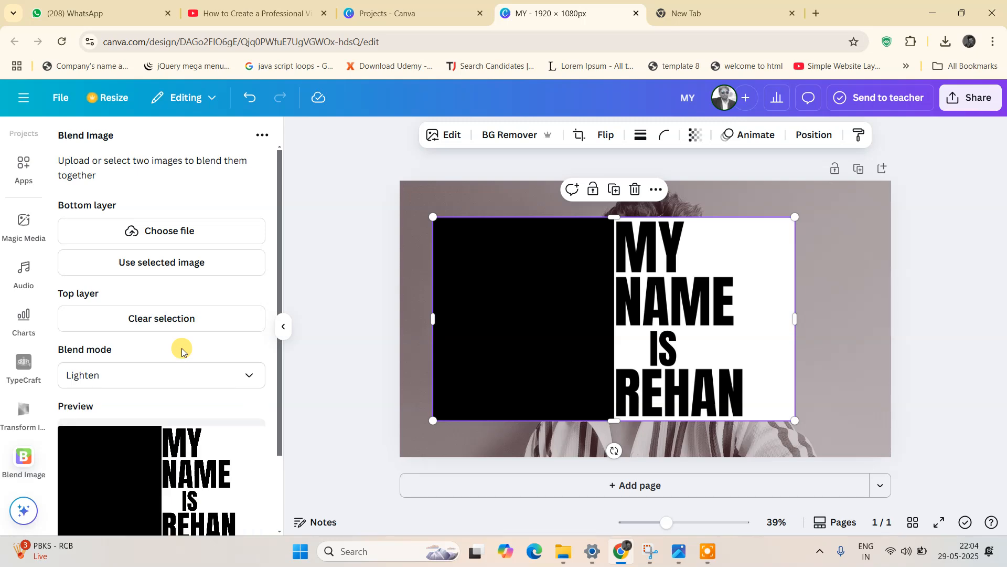
{"action": "scroll", "coordinate": [196, 467], "scroll_direction": "down", "scroll_amount": 1}
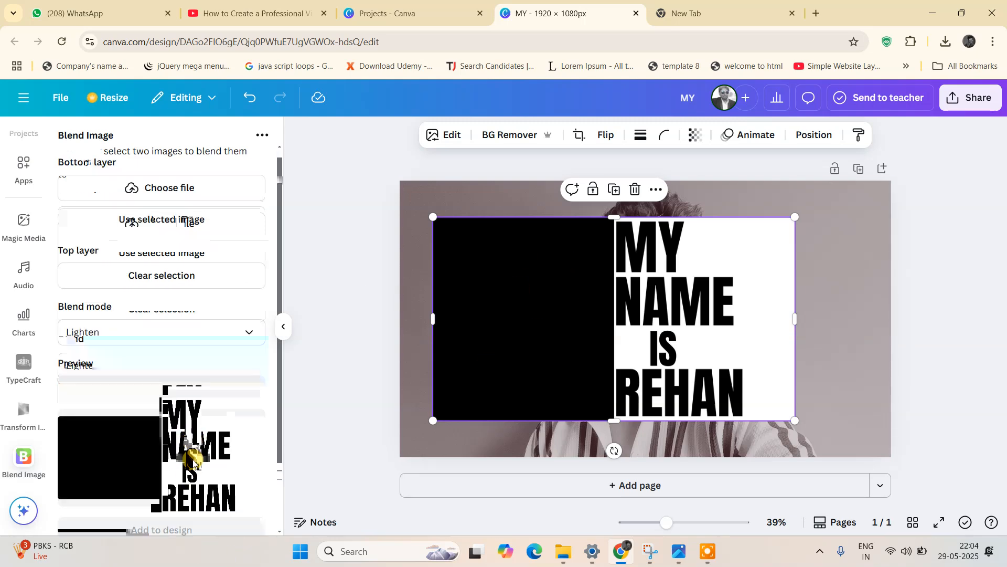
Step: Use the duotone photo on the page as the blend's bottom layer
{"action": "left_click", "coordinate": [336, 320]}
{"action": "left_click", "coordinate": [858, 297]}
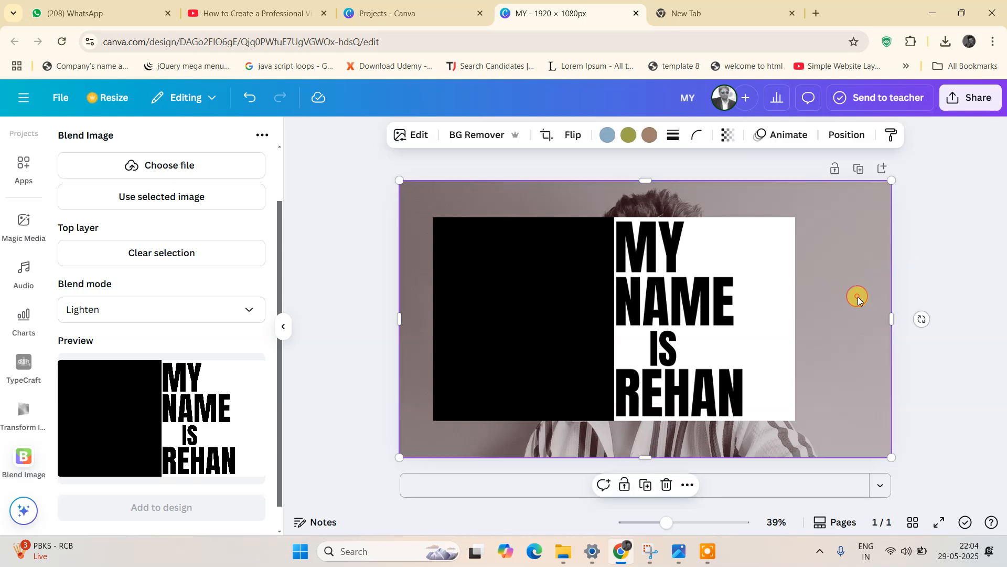
{"action": "scroll", "coordinate": [240, 327], "scroll_direction": "up", "scroll_amount": 1}
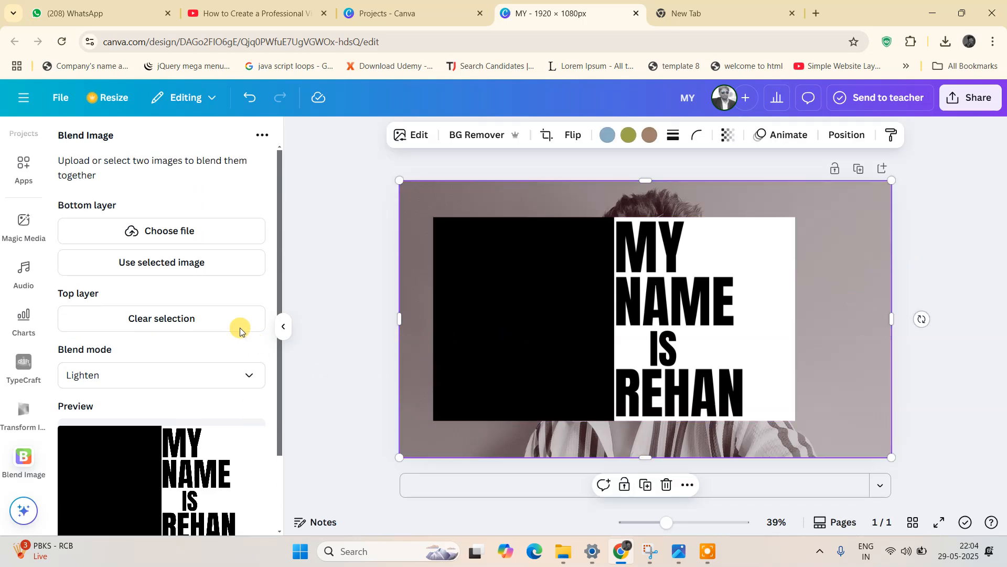
{"action": "left_click", "coordinate": [162, 270]}
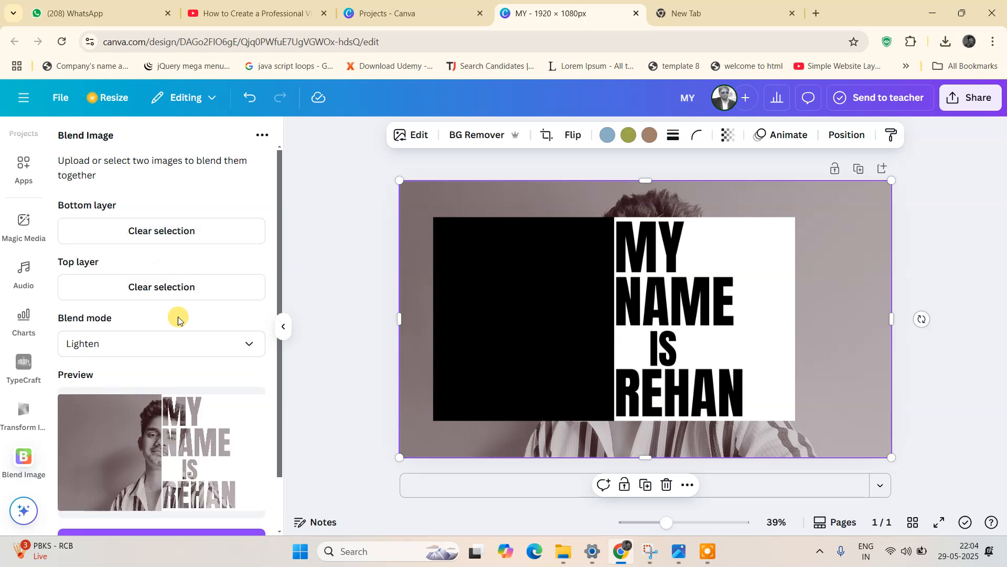
Step: Try the Normal, Darken, Multiply and Color Burn blend modes in the preview, and set the mode back to Lighten
{"action": "scroll", "coordinate": [268, 408], "scroll_direction": "down", "scroll_amount": 1}
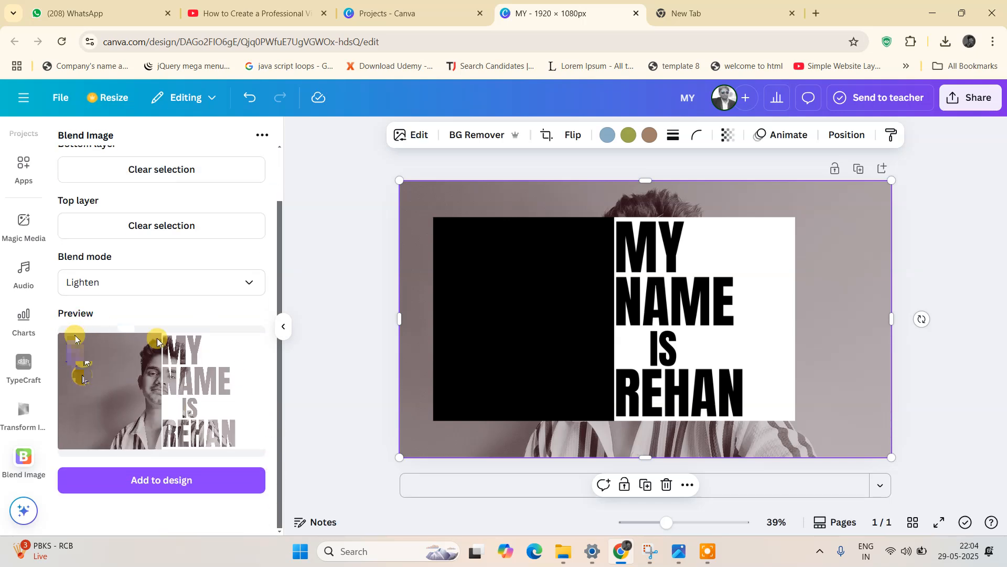
{"action": "left_click", "coordinate": [203, 281]}
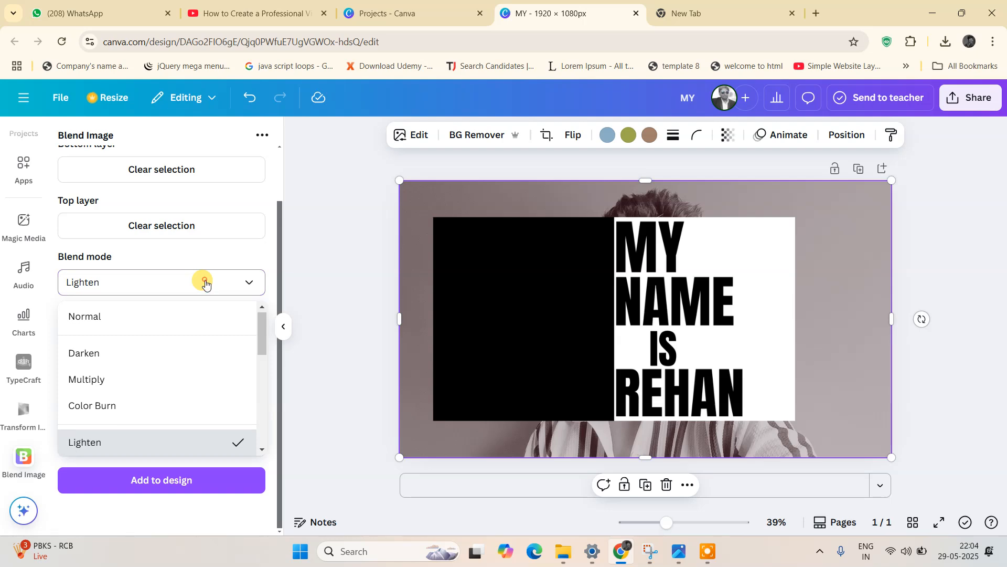
{"action": "left_click", "coordinate": [111, 318]}
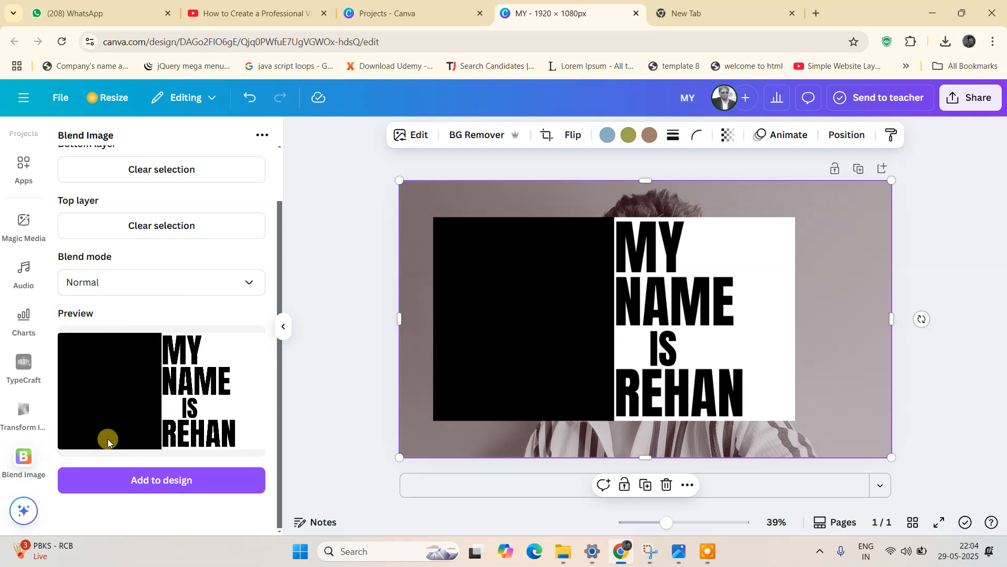
{"action": "left_click", "coordinate": [211, 284]}
{"action": "left_click", "coordinate": [84, 354]}
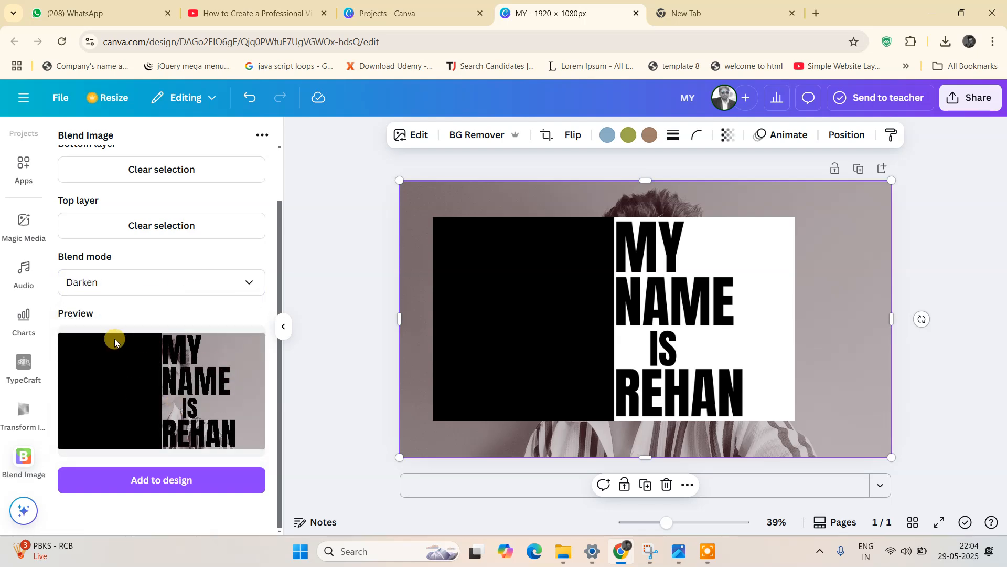
{"action": "left_click", "coordinate": [195, 288]}
{"action": "left_click", "coordinate": [94, 381]}
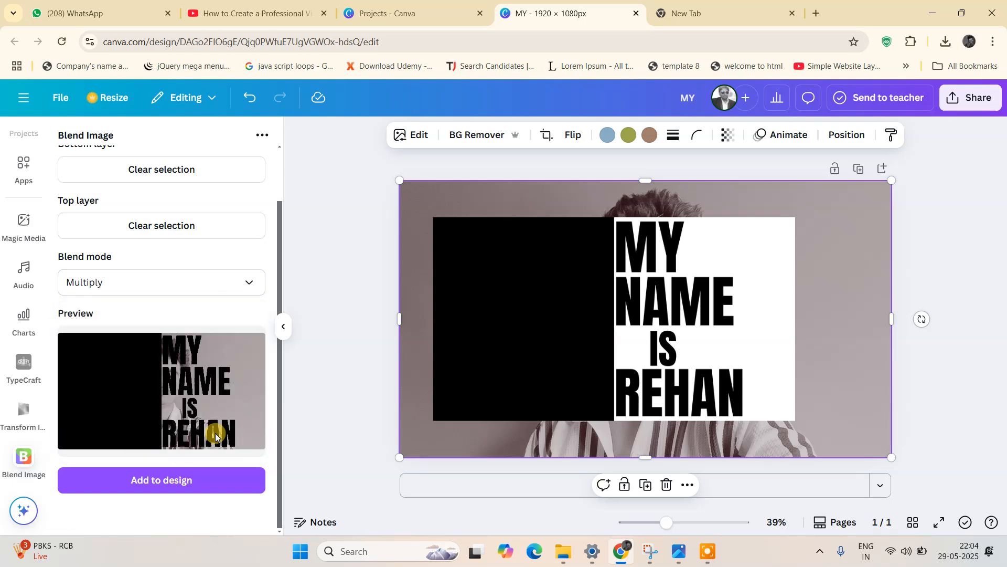
{"action": "left_click", "coordinate": [159, 290]}
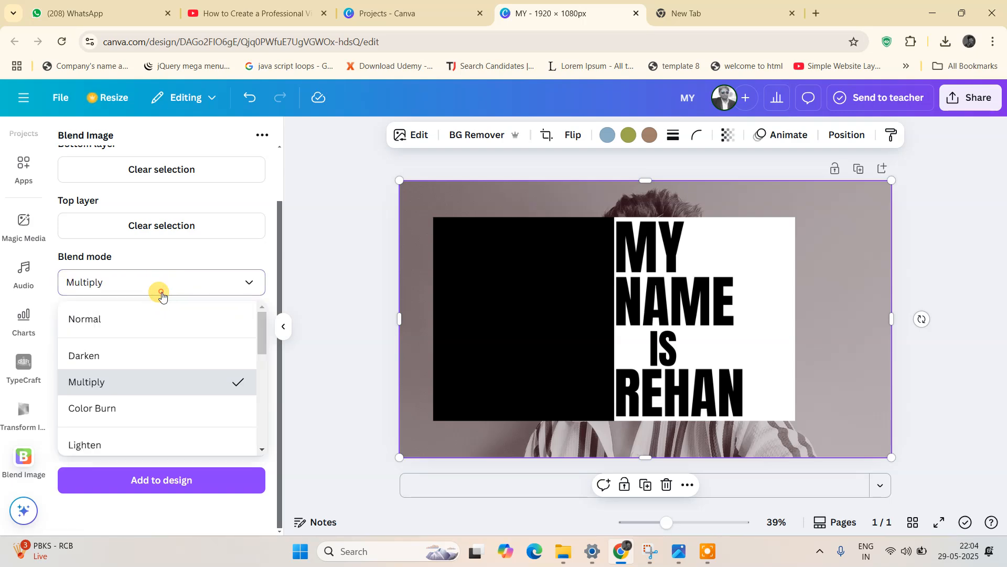
{"action": "left_click", "coordinate": [126, 414]}
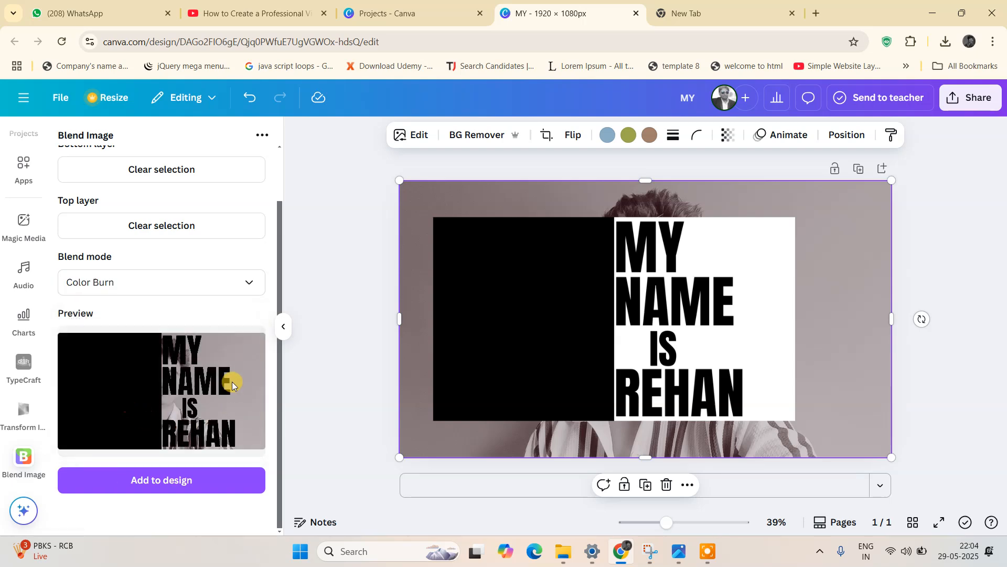
{"action": "left_click", "coordinate": [164, 291]}
{"action": "left_click", "coordinate": [116, 443]}
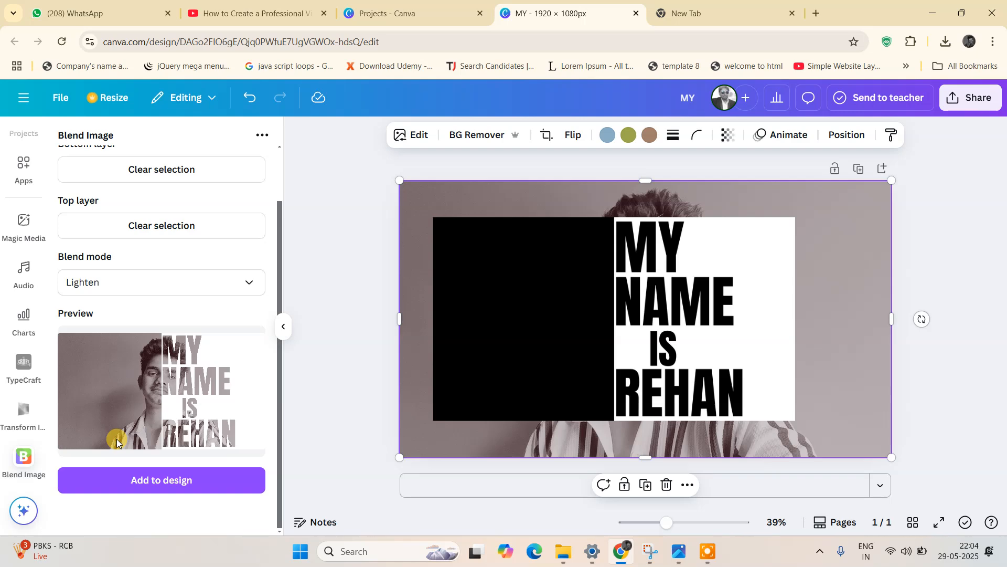
Step: Add the blended image to the page and delete the text image and the original photo behind it
{"action": "left_click", "coordinate": [174, 487]}
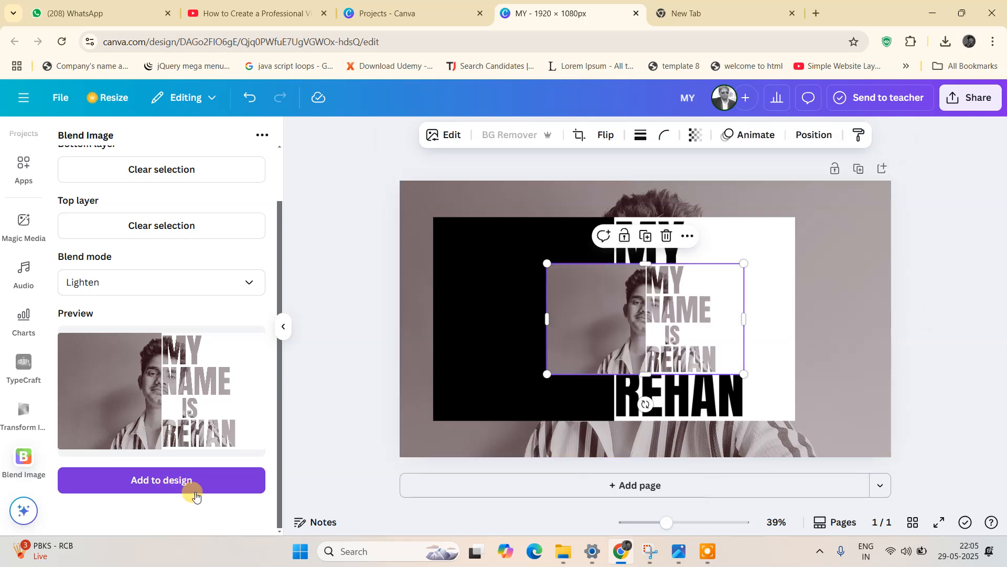
{"action": "left_click_drag", "start_coordinate": [615, 332], "coordinate": [539, 362]}
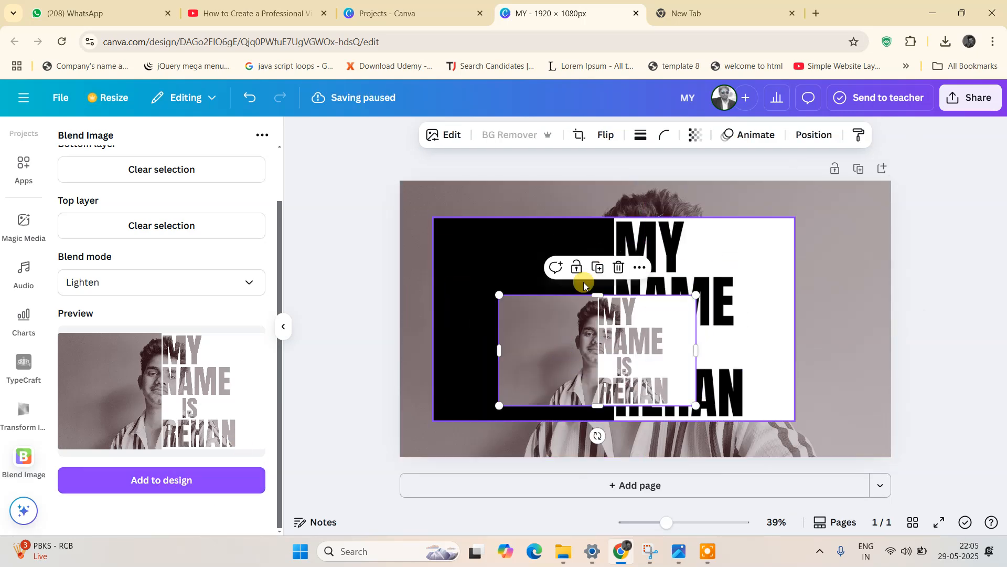
{"action": "left_click", "coordinate": [456, 251]}
{"action": "key", "text": "Delete"}
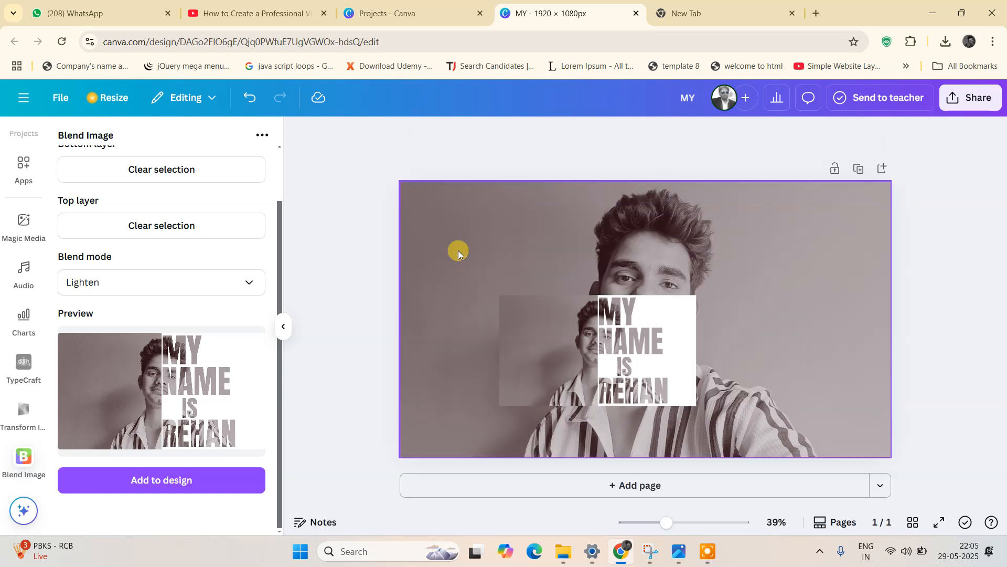
{"action": "left_click", "coordinate": [451, 253]}
{"action": "key", "text": "Delete"}
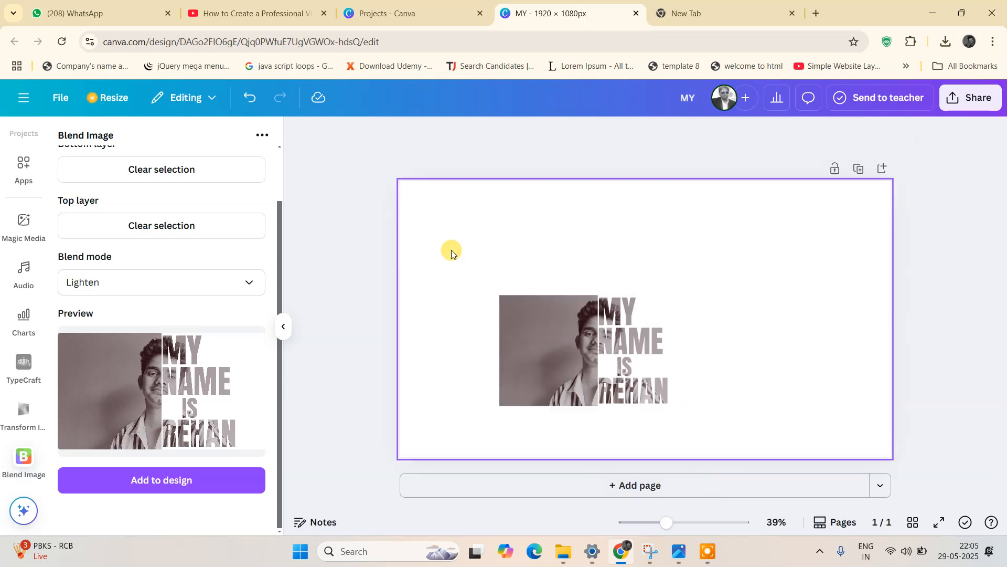
Step: Enlarge the blended image to 1,920 × 1,080 and align it with the page edges to fill the whole page
{"action": "left_click", "coordinate": [567, 360]}
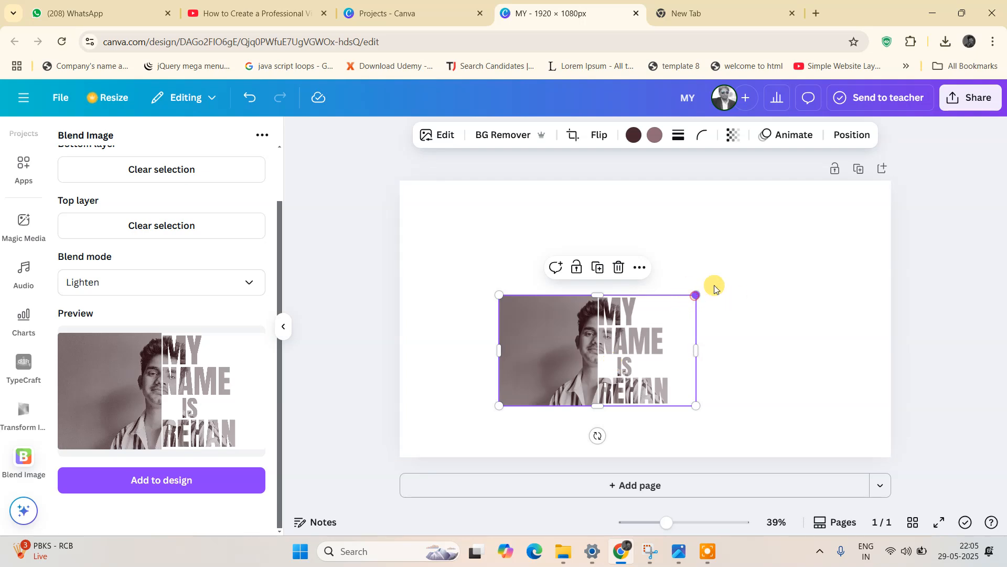
{"action": "left_click_drag", "start_coordinate": [695, 295], "coordinate": [890, 182]}
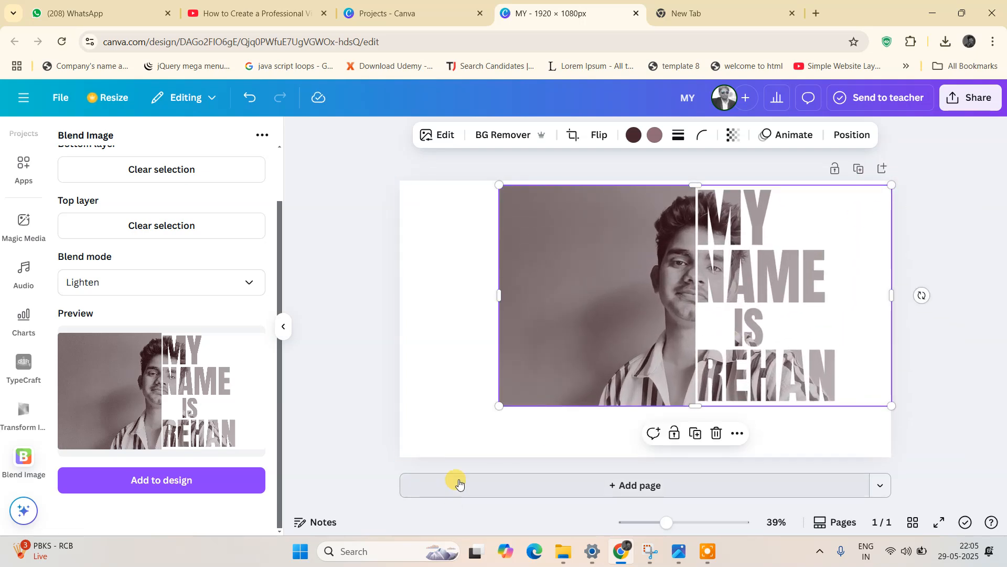
{"action": "left_click_drag", "start_coordinate": [500, 406], "coordinate": [382, 434]}
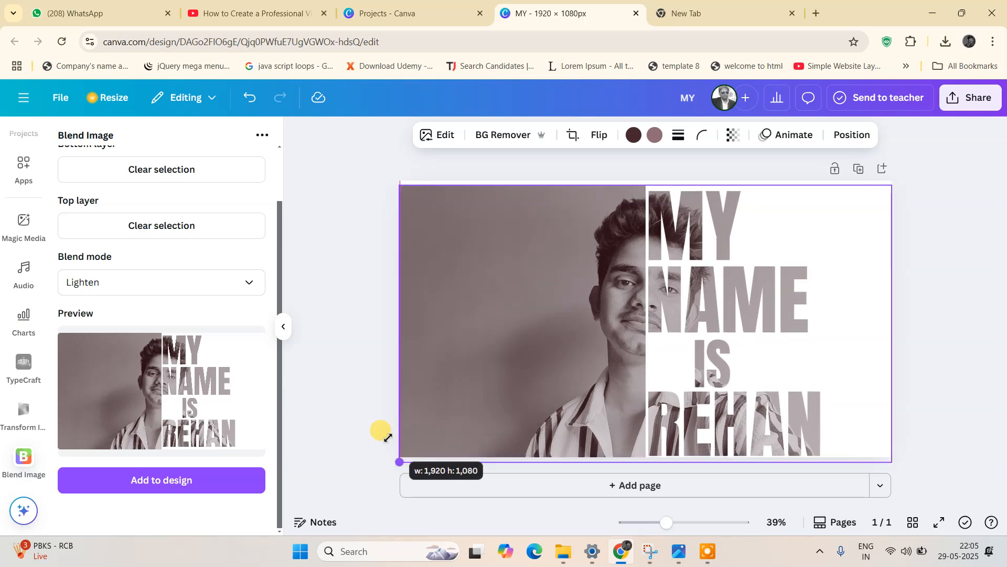
{"action": "left_click_drag", "start_coordinate": [591, 418], "coordinate": [594, 405]}
{"action": "left_click", "coordinate": [926, 293]}
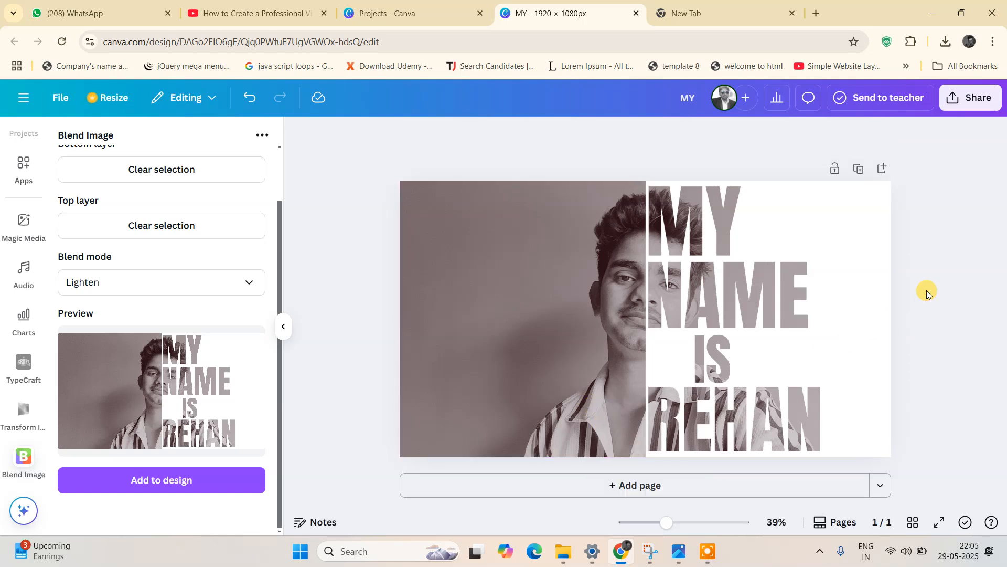